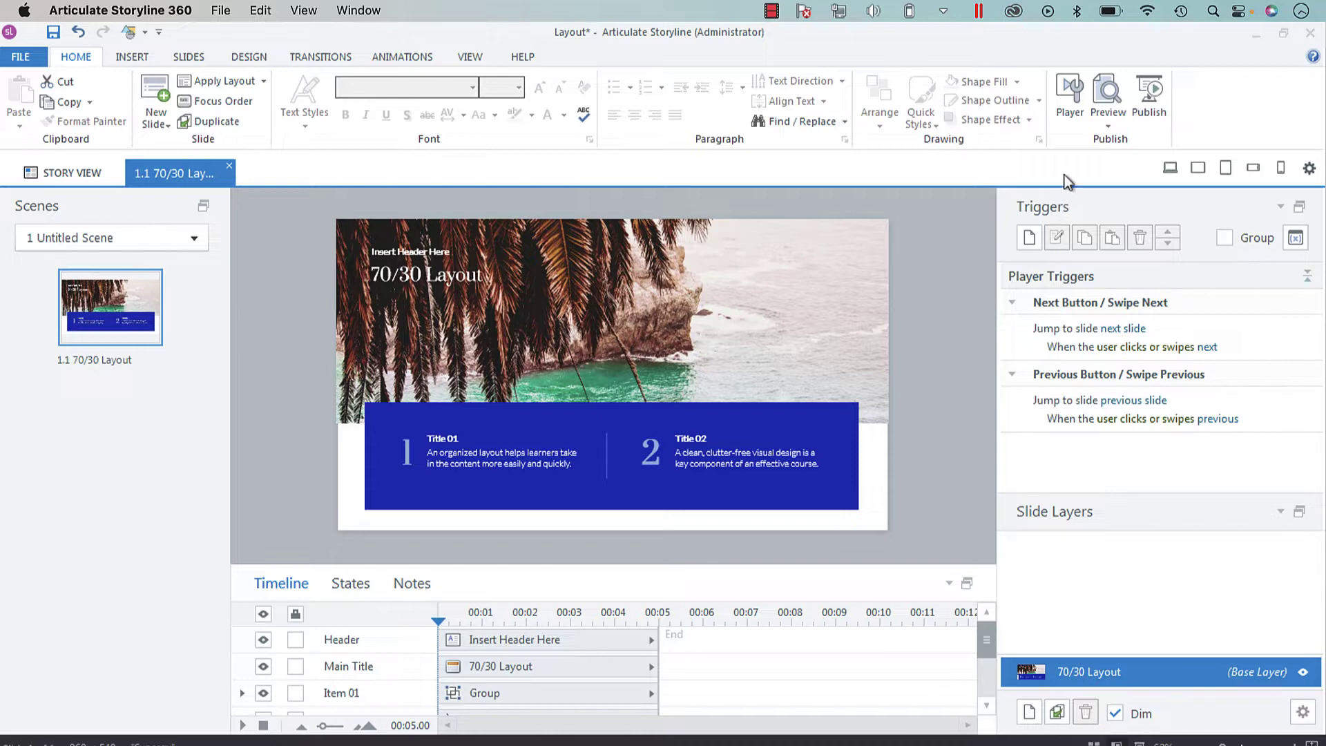
Step: Open Player Properties, move the dialog aside, and bring up the Colors & Effects player style list
{"action": "left_click", "coordinate": [1070, 120]}
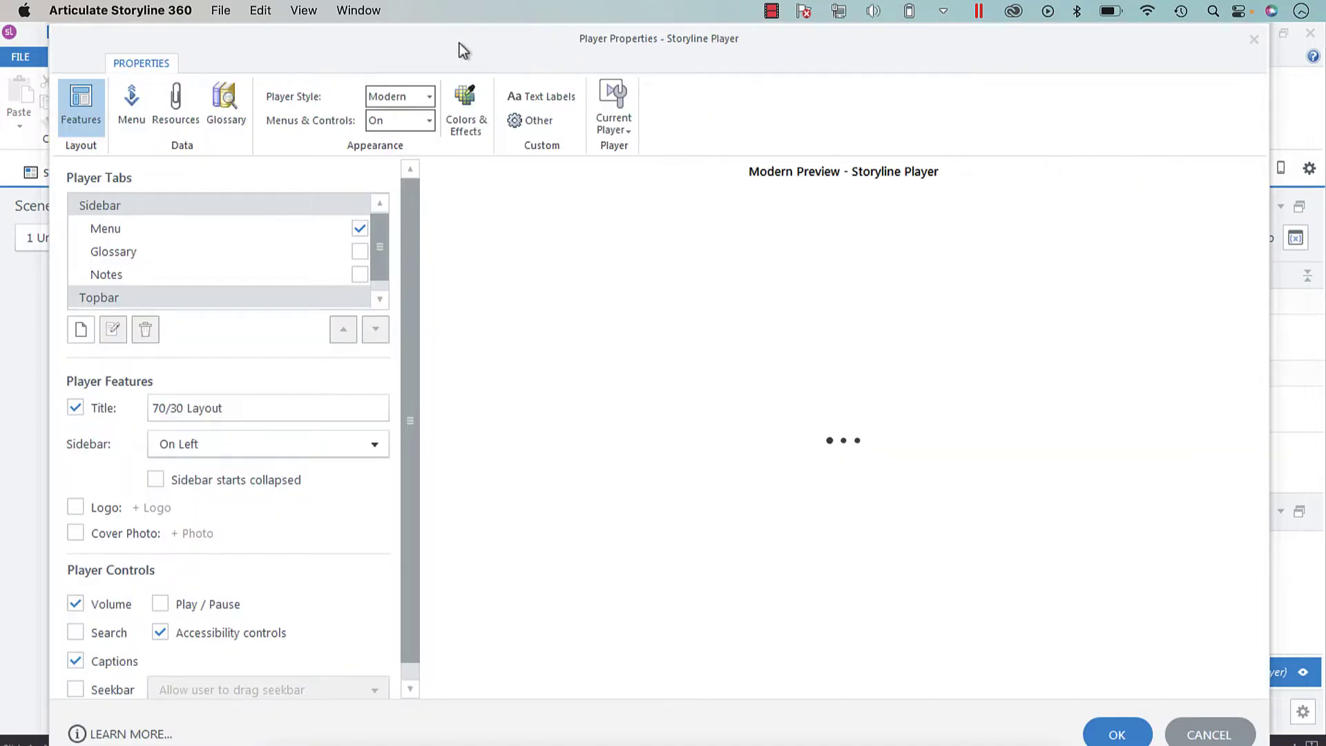
{"action": "left_click_drag", "start_coordinate": [461, 43], "coordinate": [727, 41]}
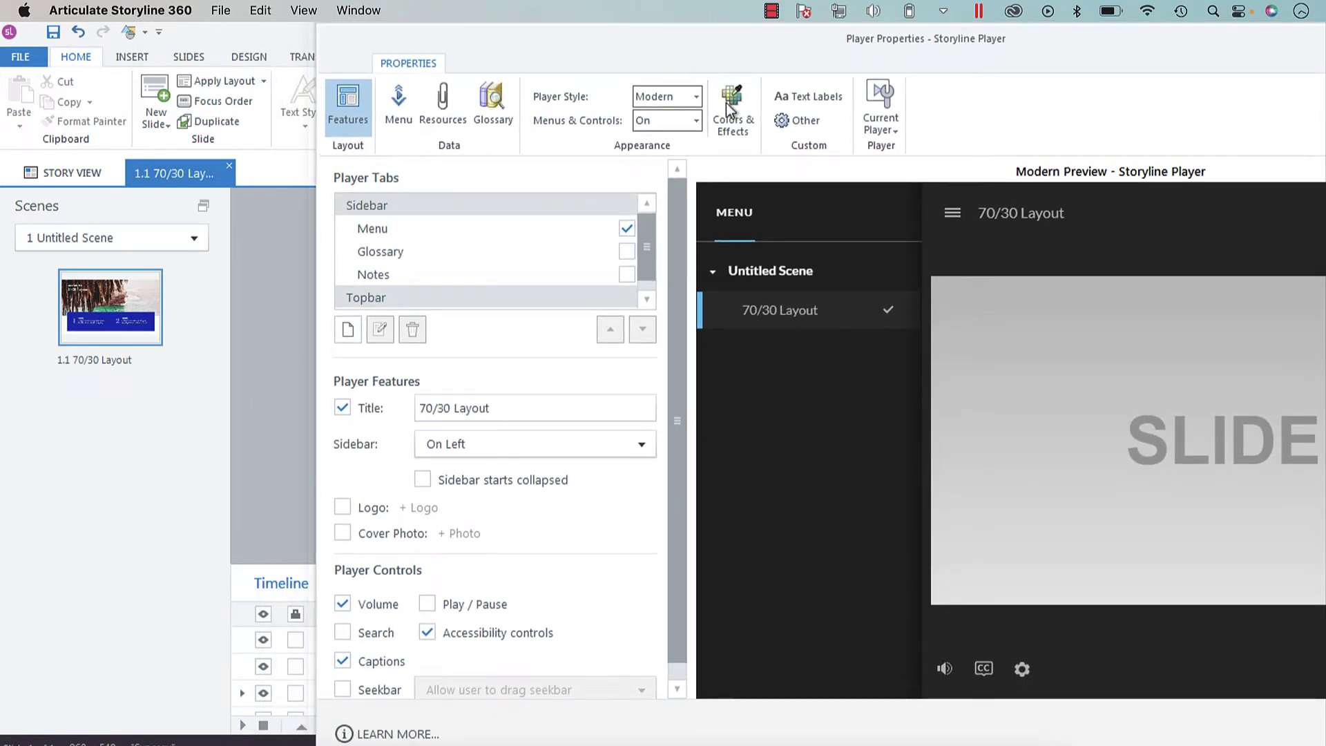
{"action": "left_click", "coordinate": [750, 134]}
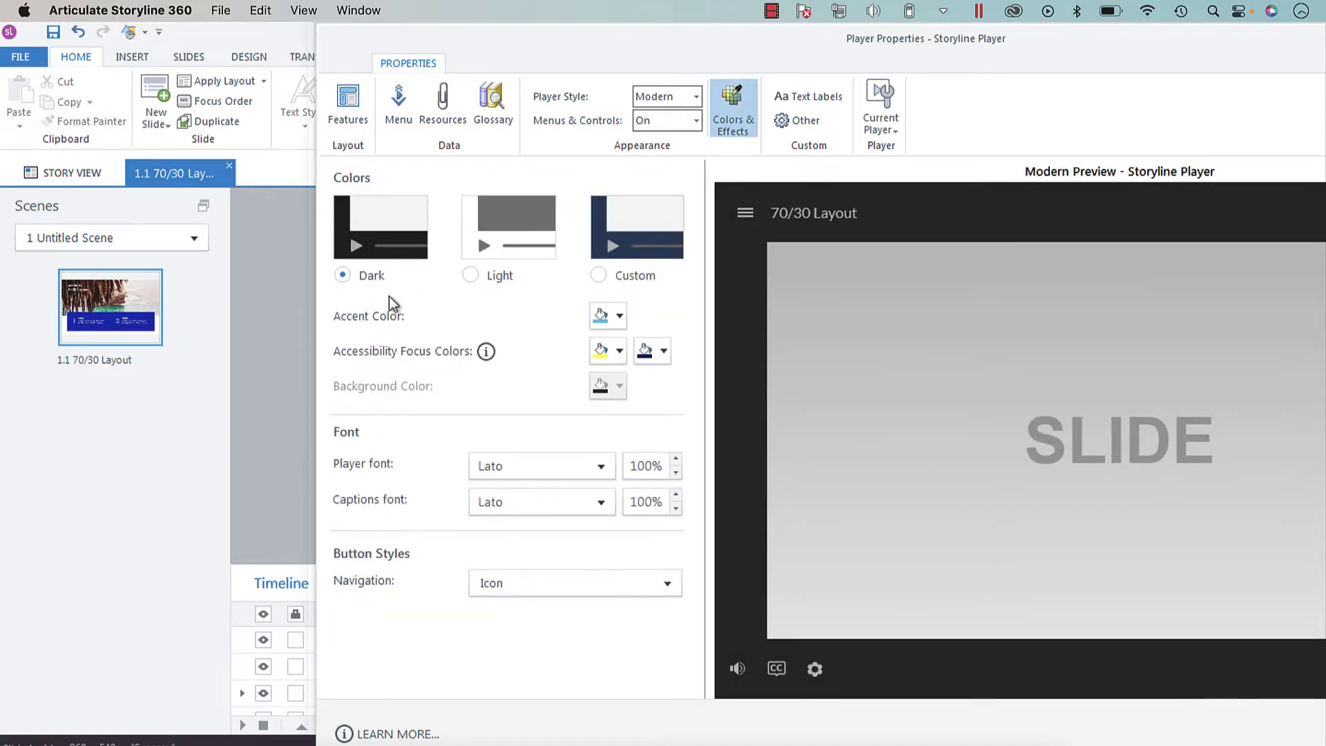
{"action": "left_click", "coordinate": [673, 93]}
Step: Switch the player style to Classic and apply the built-in Medium Blue colour scheme
{"action": "left_click", "coordinate": [654, 146]}
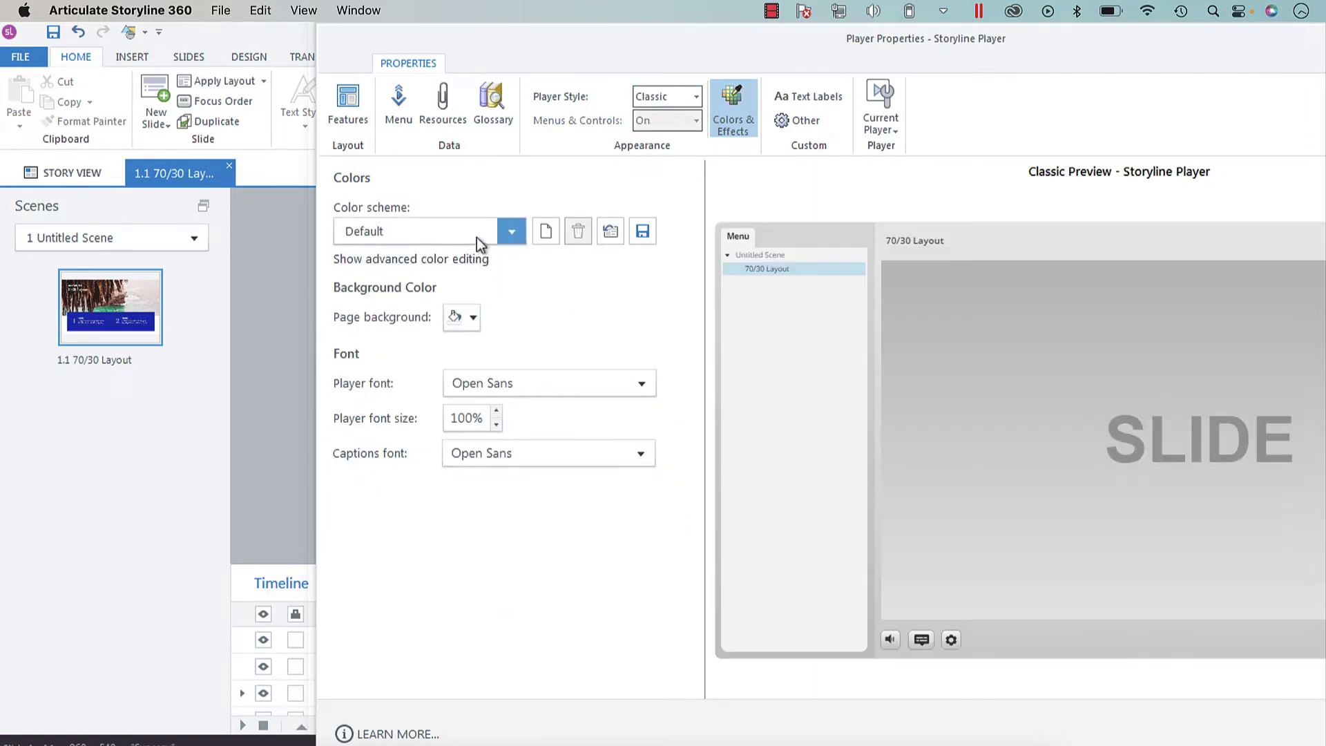
{"action": "left_click", "coordinate": [477, 236]}
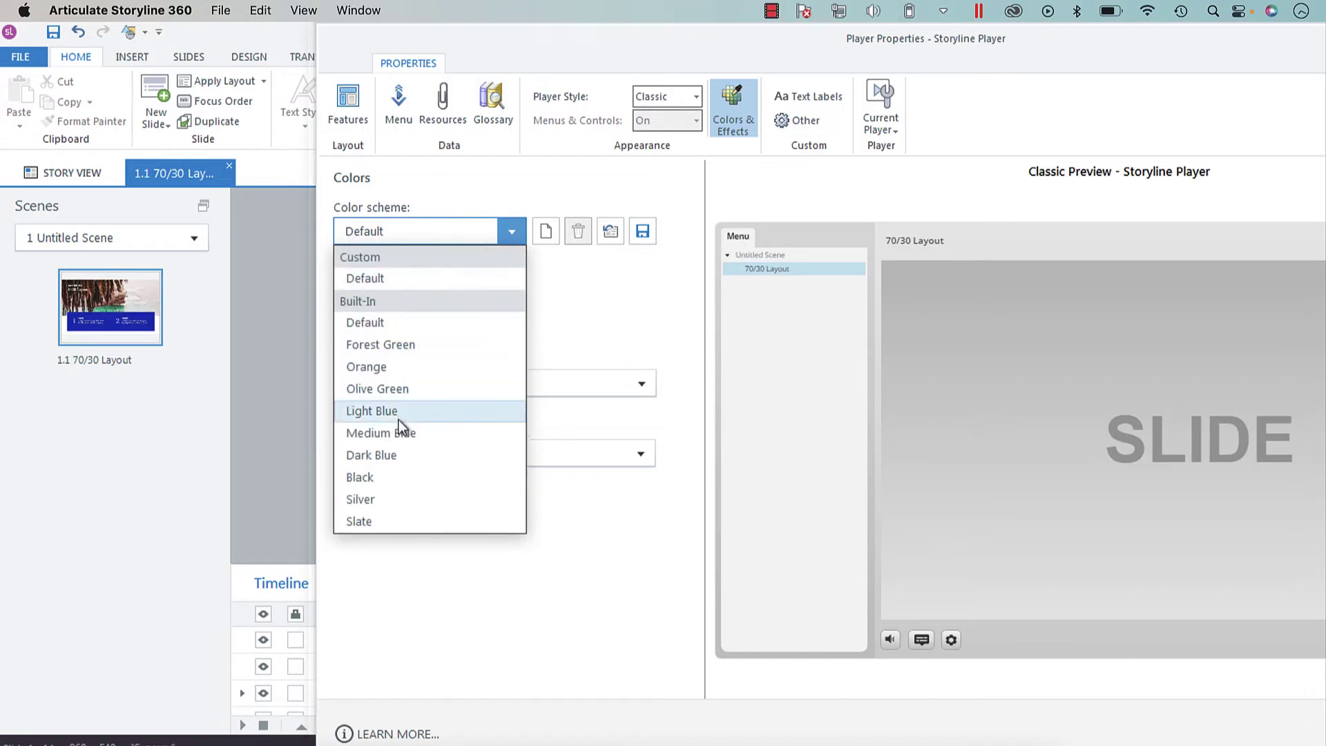
{"action": "left_click", "coordinate": [413, 331]}
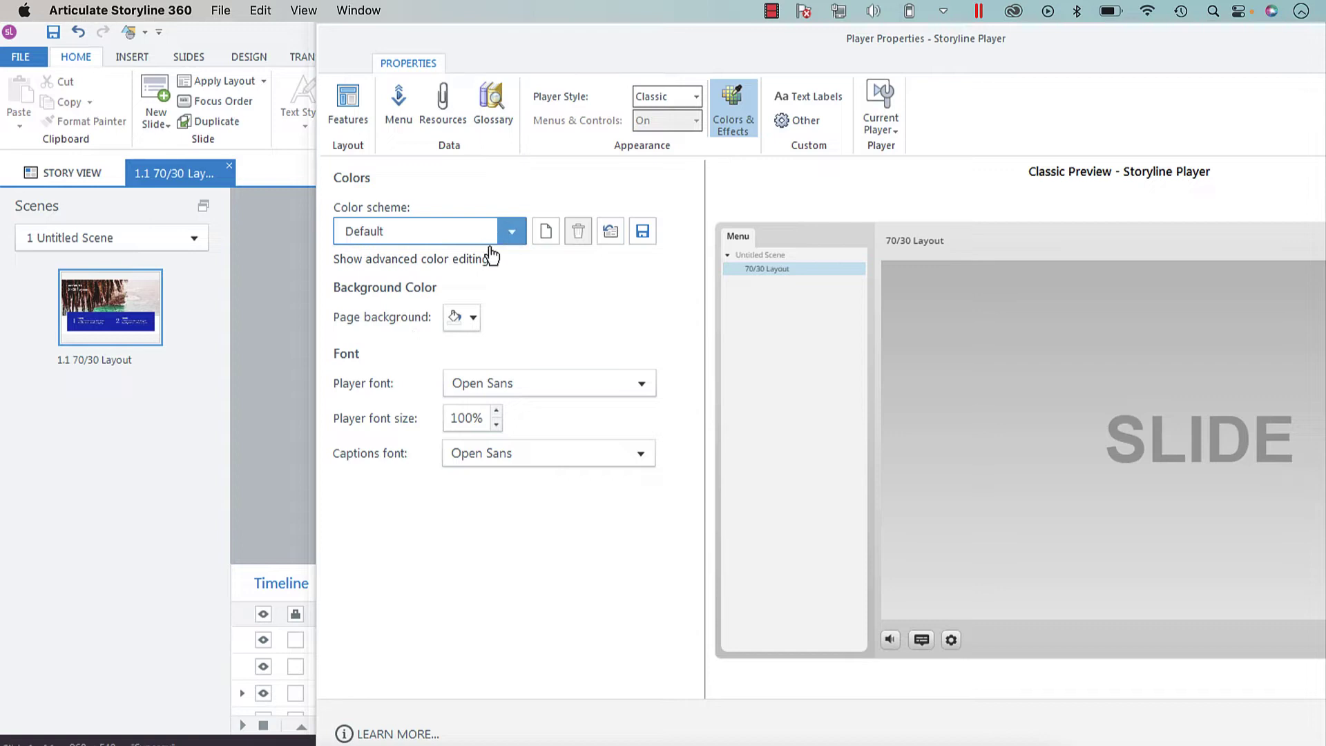
{"action": "left_click", "coordinate": [481, 231]}
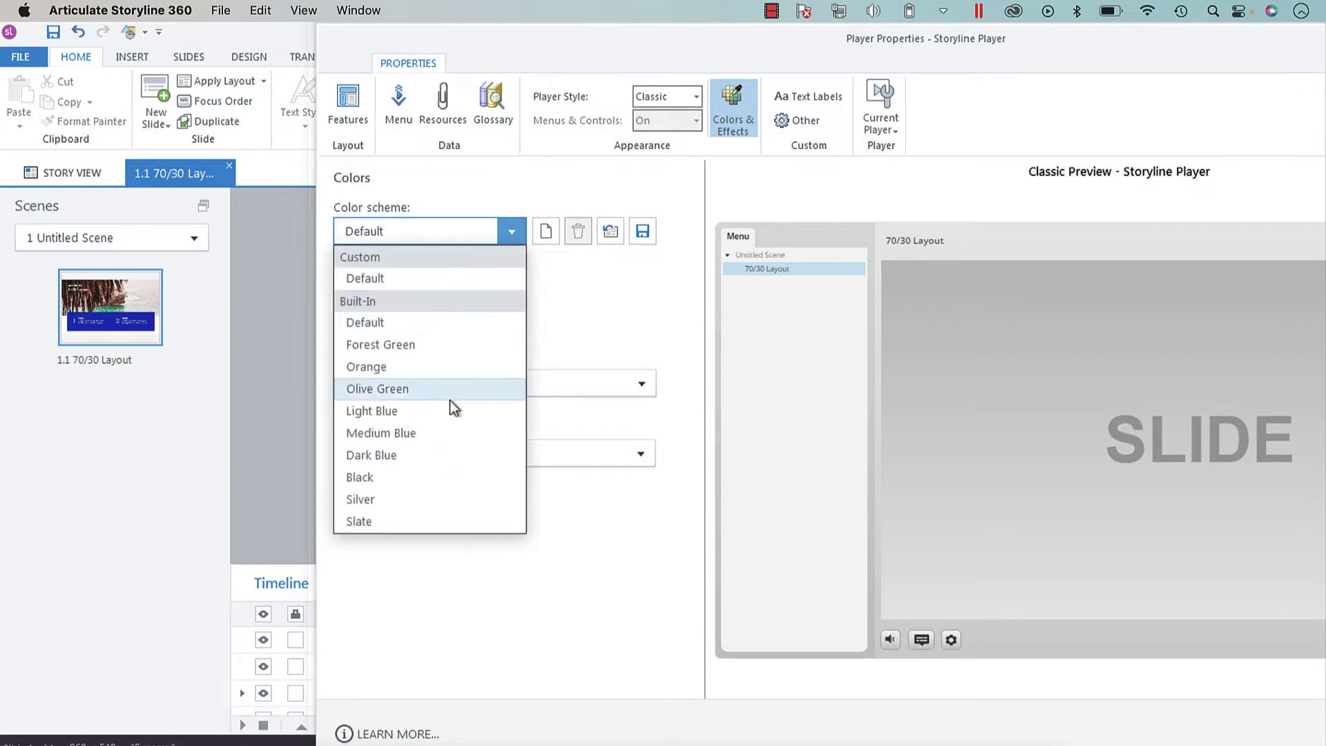
{"action": "left_click", "coordinate": [433, 436]}
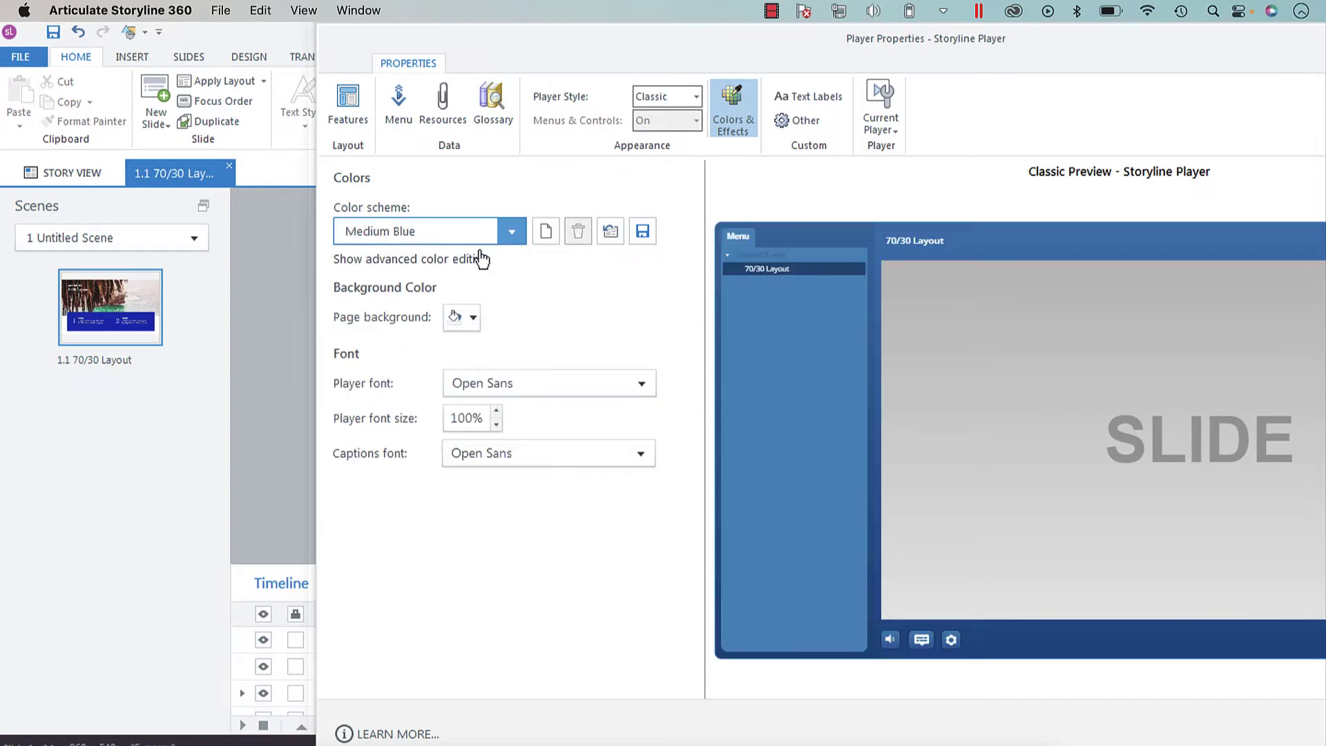
Step: Show advanced colour editing and make the Base Main Border's top colour green
{"action": "left_click", "coordinate": [458, 259]}
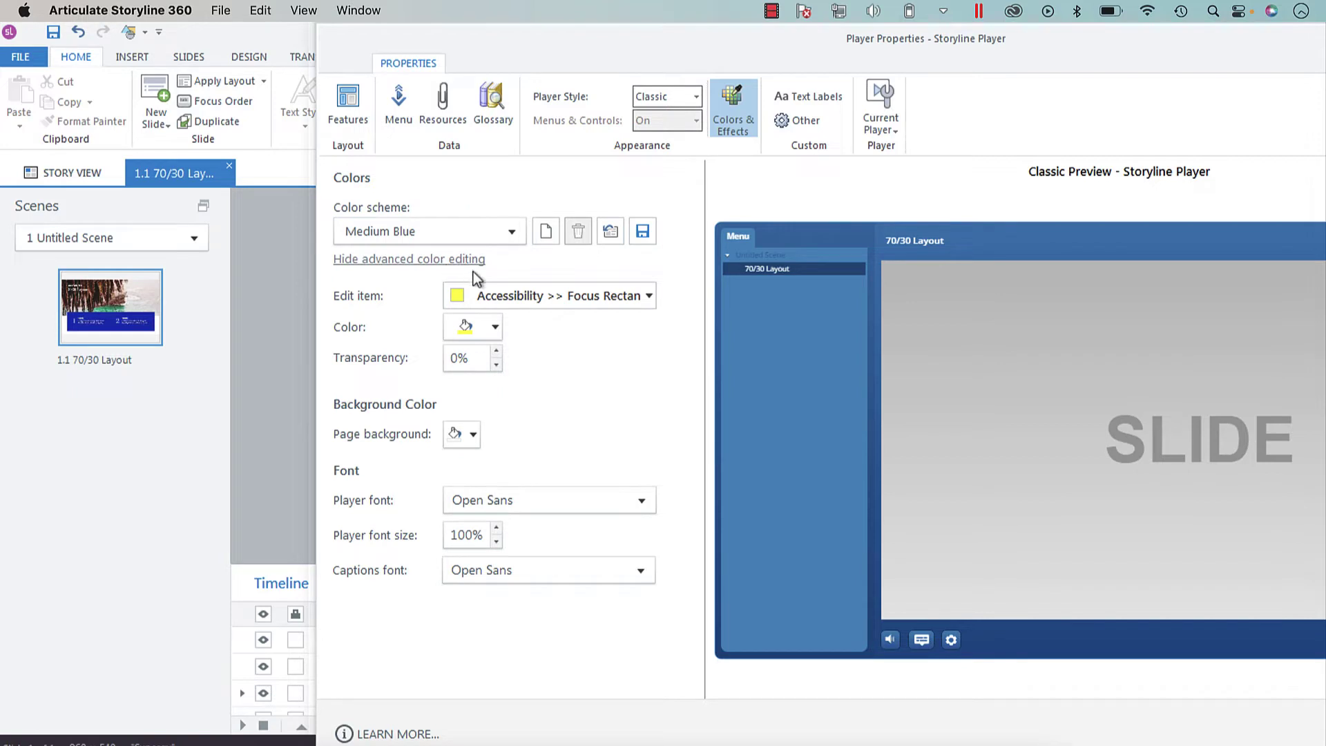
{"action": "left_click", "coordinate": [602, 295]}
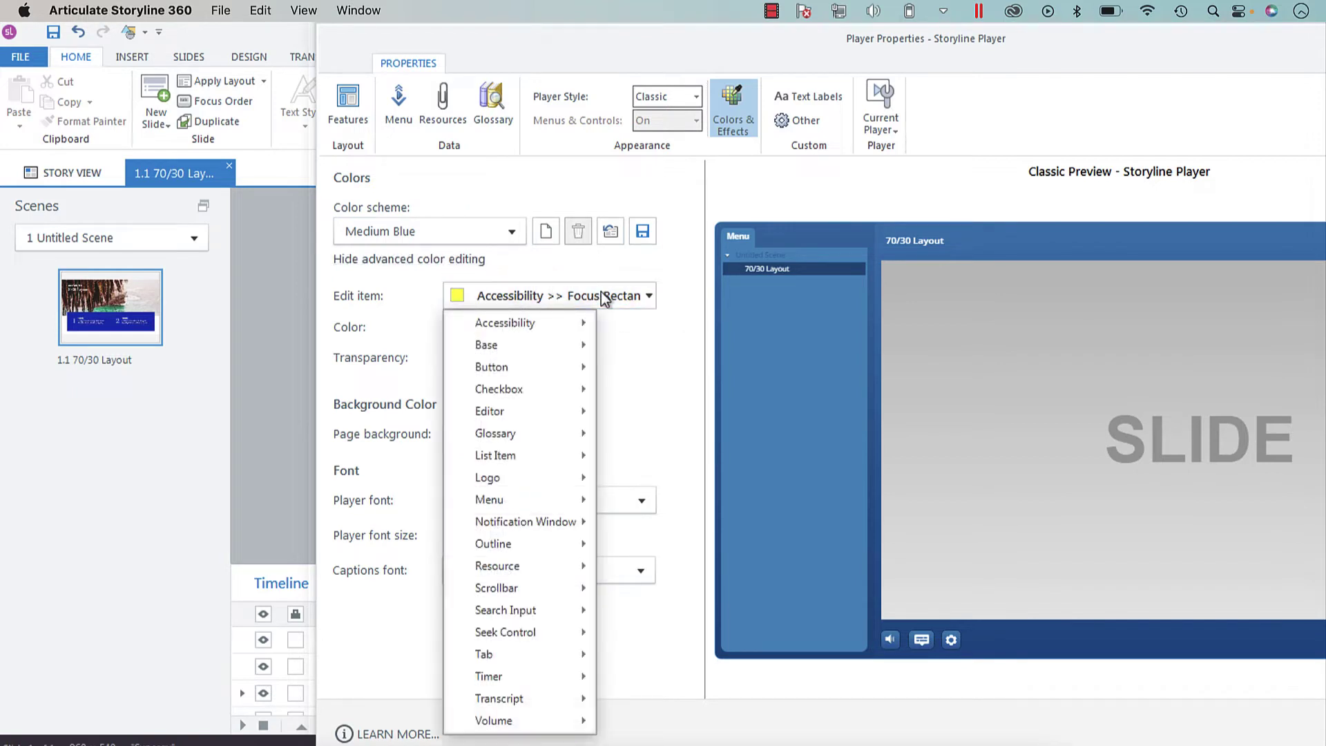
{"action": "mouse_move", "coordinate": [565, 353]}
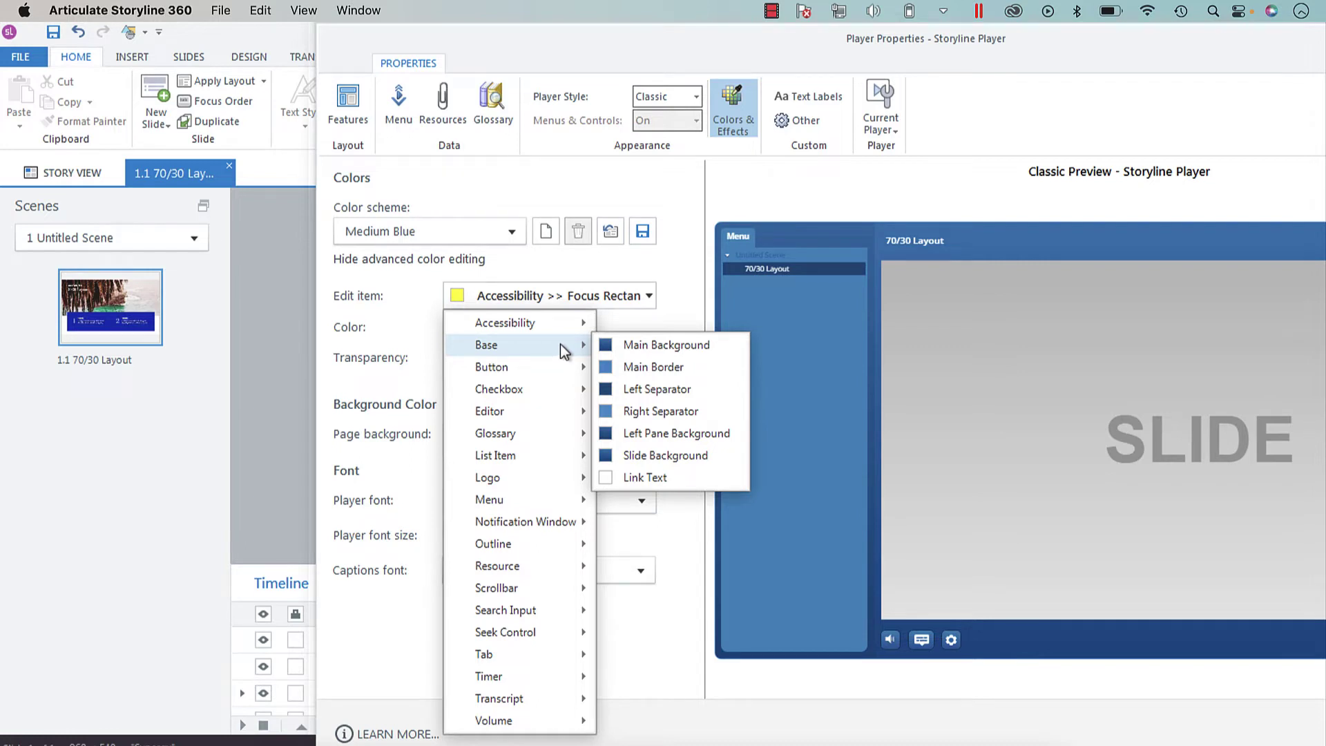
{"action": "left_click", "coordinate": [650, 372]}
{"action": "left_click", "coordinate": [473, 329]}
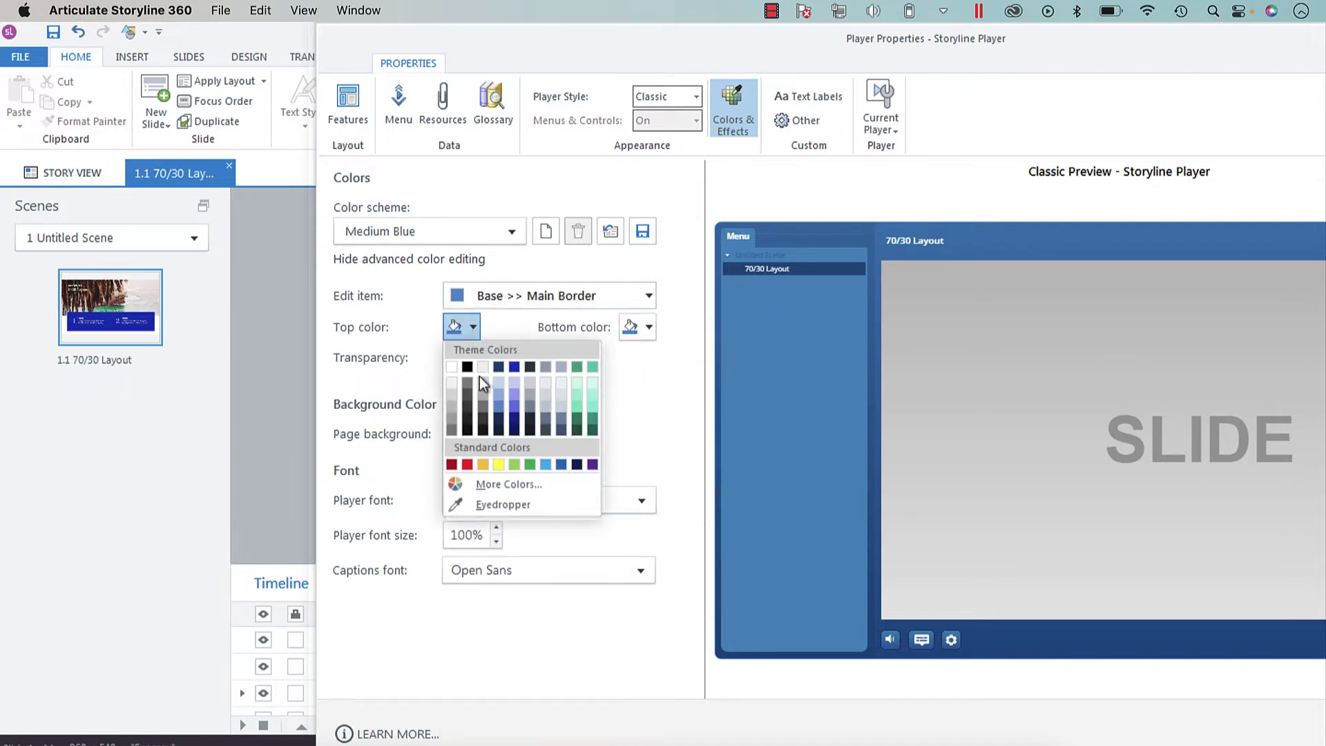
{"action": "left_click", "coordinate": [578, 370]}
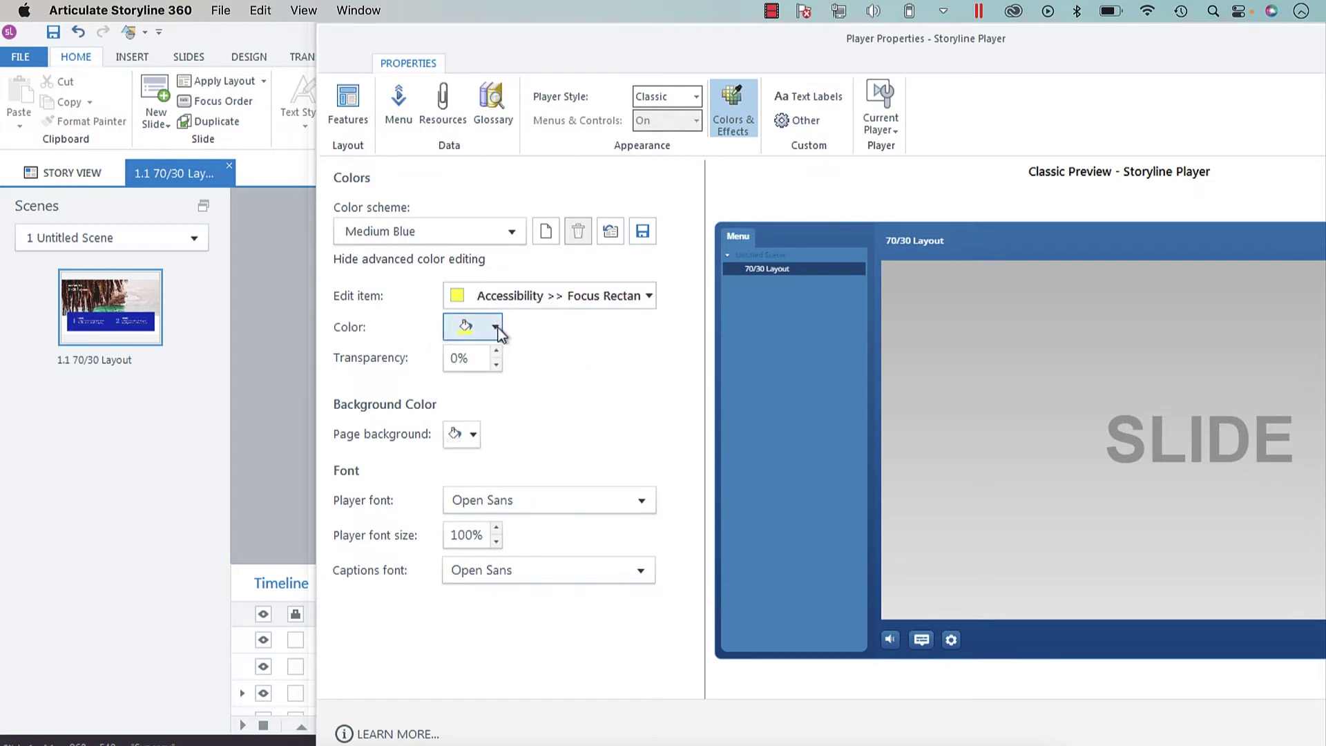
Step: Set the Base Main Border's top colour to green and bottom colour to teal green
{"action": "left_click", "coordinate": [511, 303]}
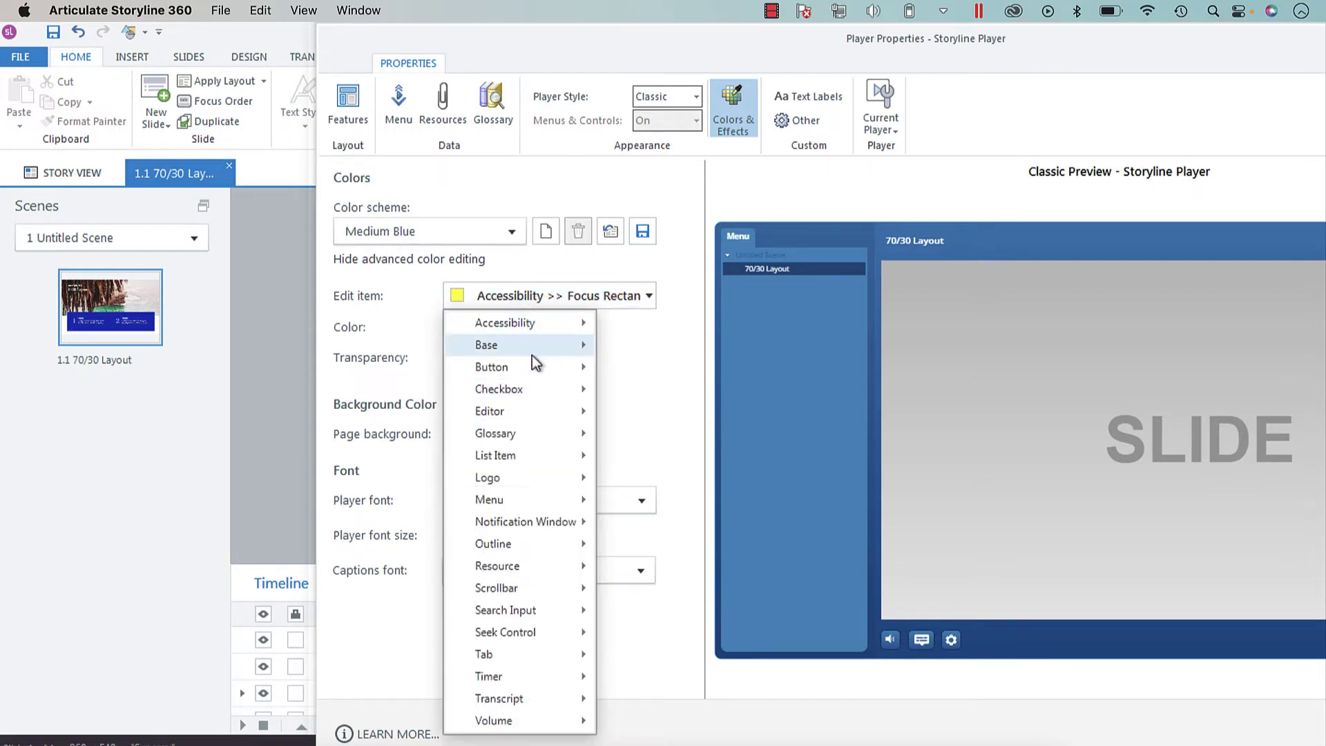
{"action": "mouse_move", "coordinate": [532, 353]}
{"action": "left_click", "coordinate": [673, 370]}
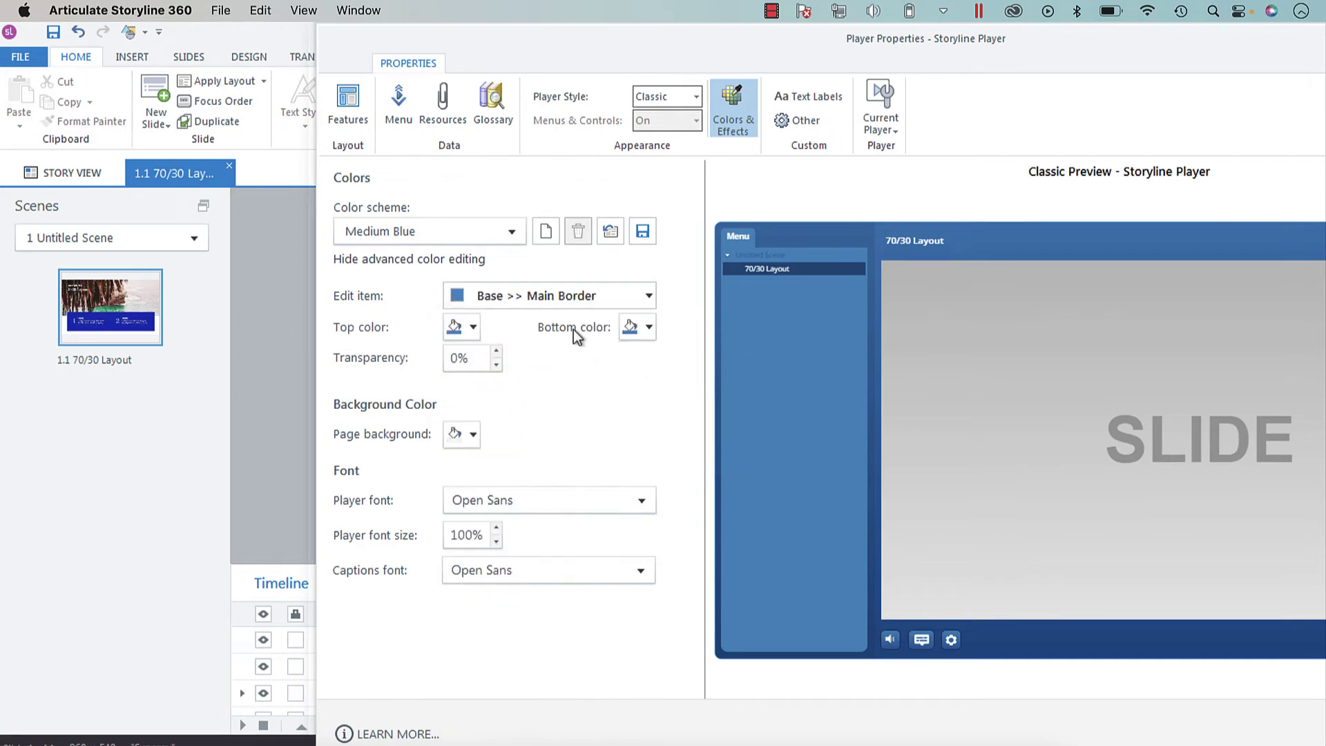
{"action": "left_click", "coordinate": [473, 329]}
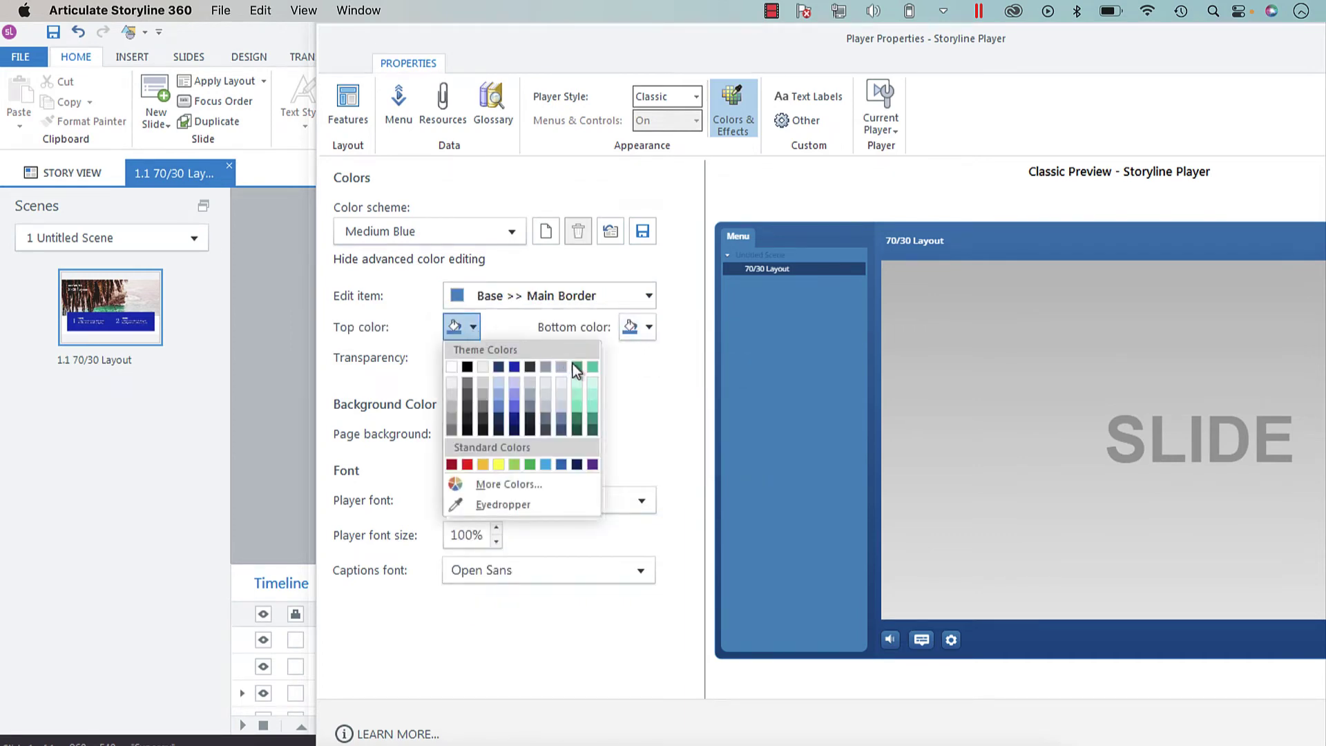
{"action": "left_click", "coordinate": [591, 366]}
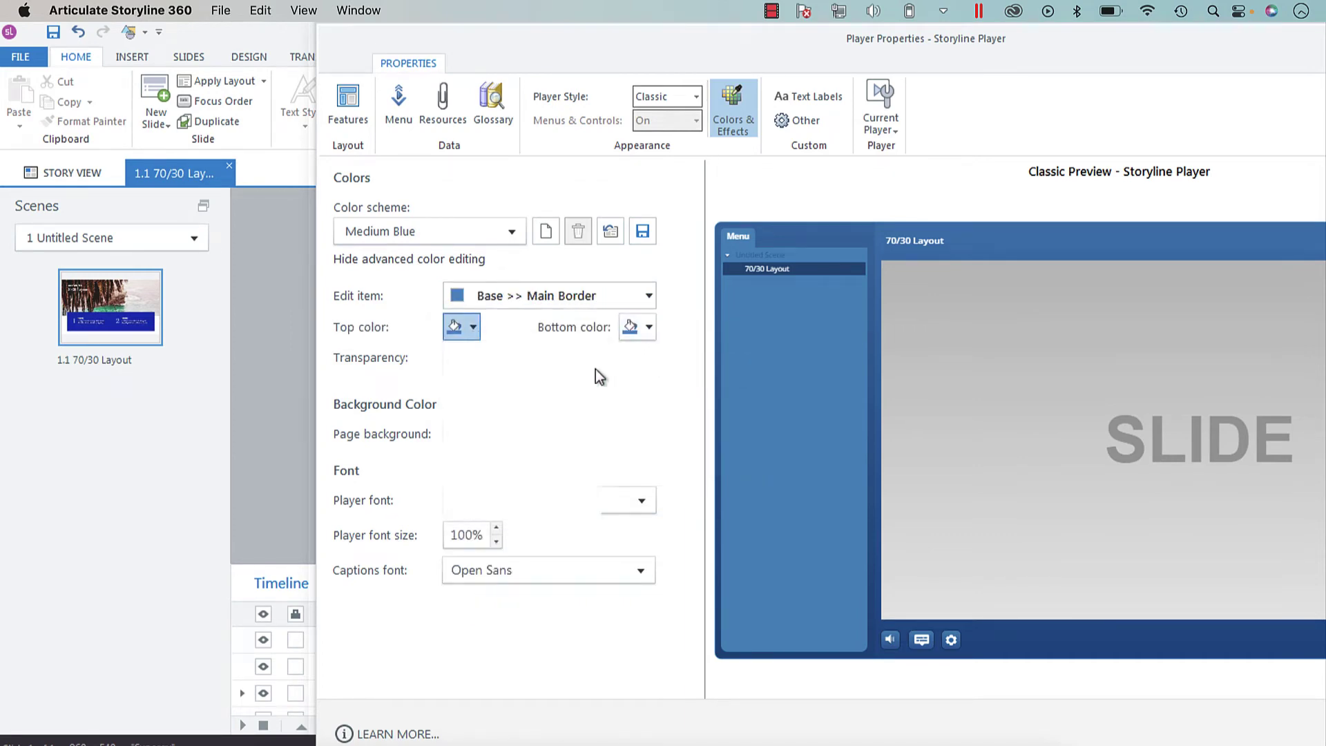
{"action": "left_click", "coordinate": [649, 329]}
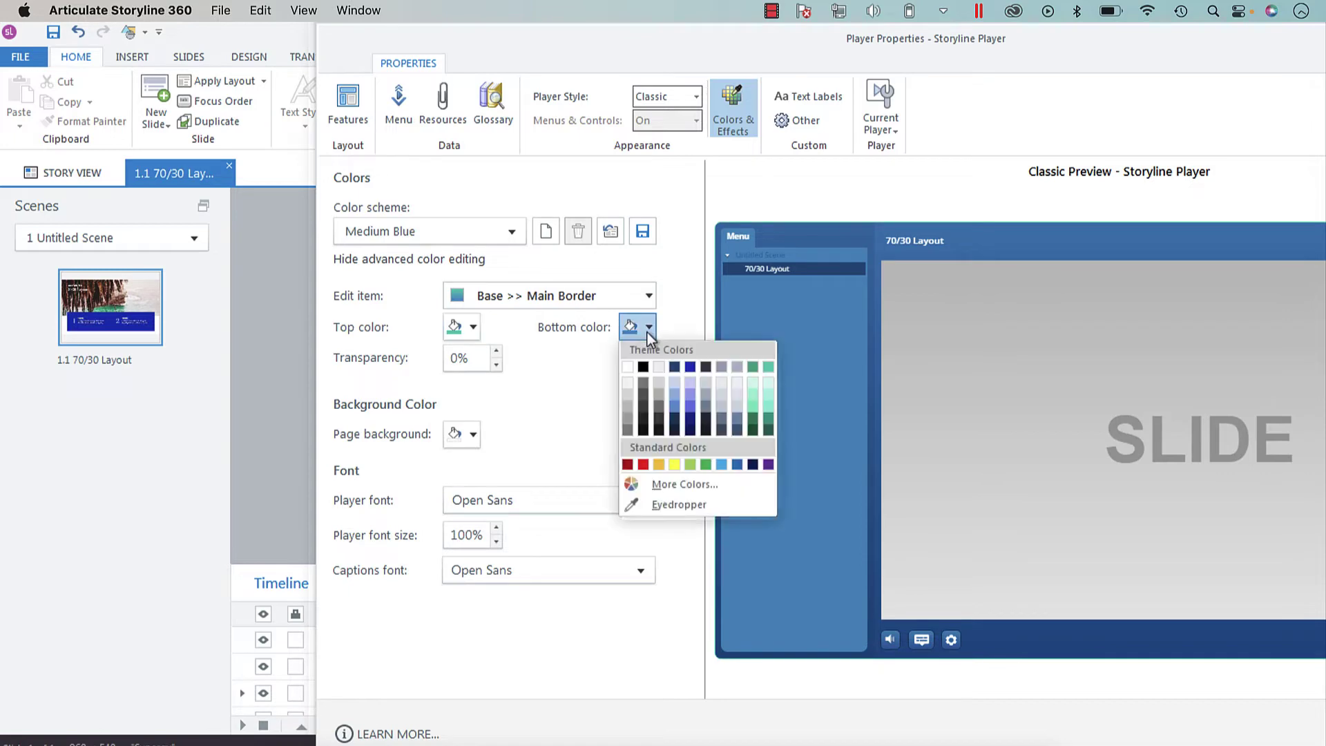
{"action": "left_click", "coordinate": [769, 366]}
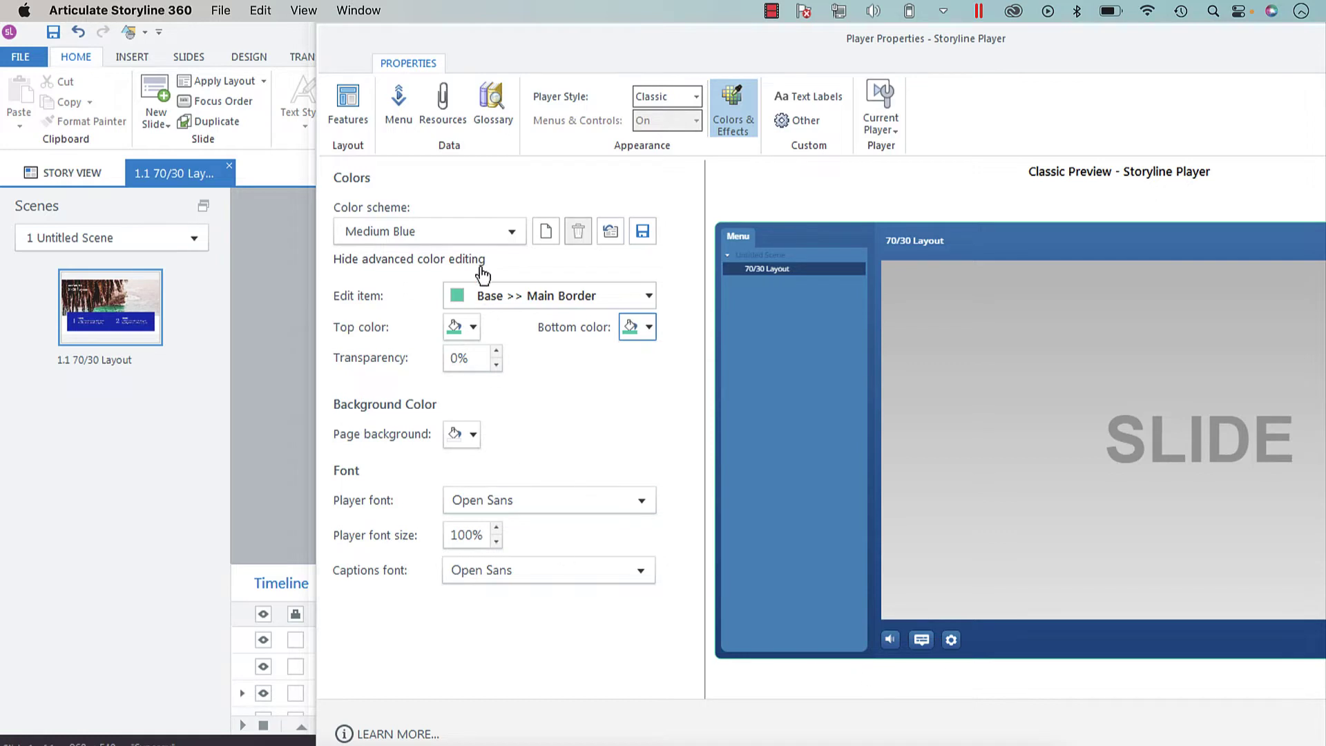
{"action": "left_click", "coordinate": [512, 300]}
{"action": "mouse_move", "coordinate": [504, 350]}
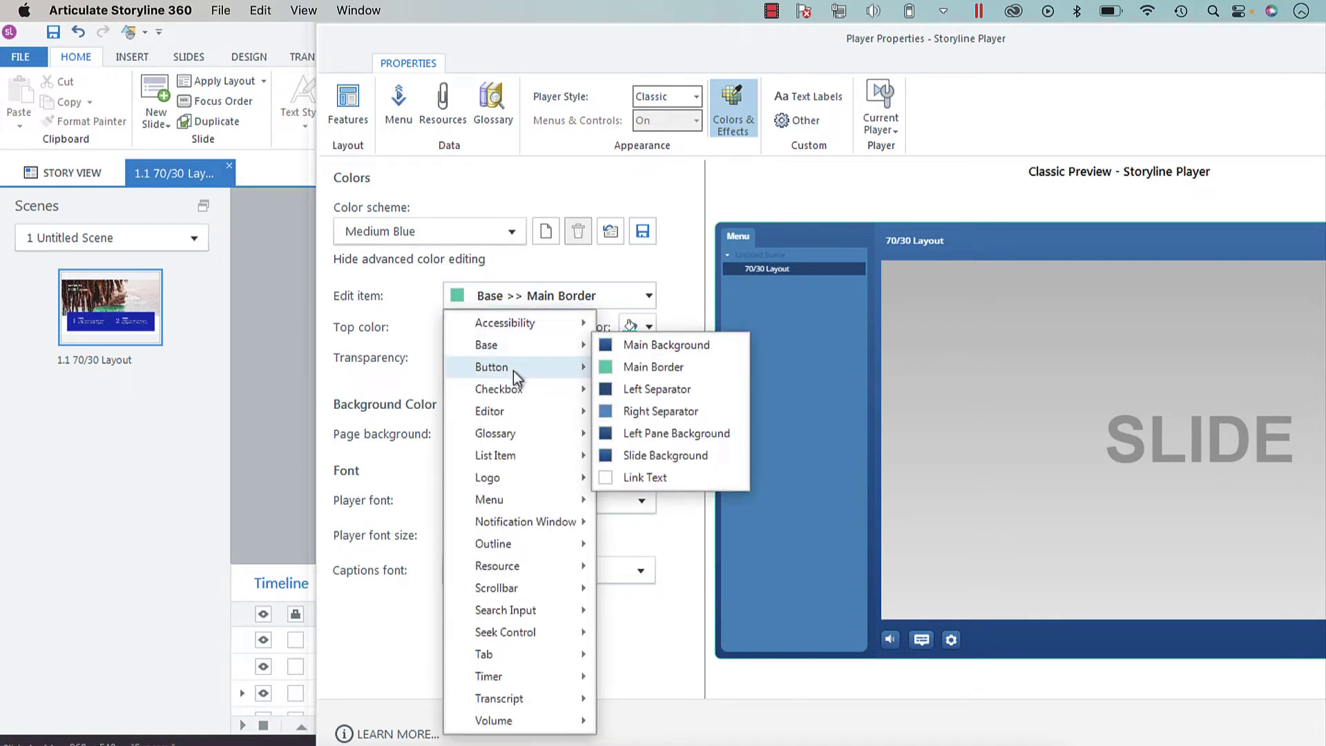
Step: Make the Button Normal Background yellow at both top and bottom
{"action": "left_click", "coordinate": [628, 376]}
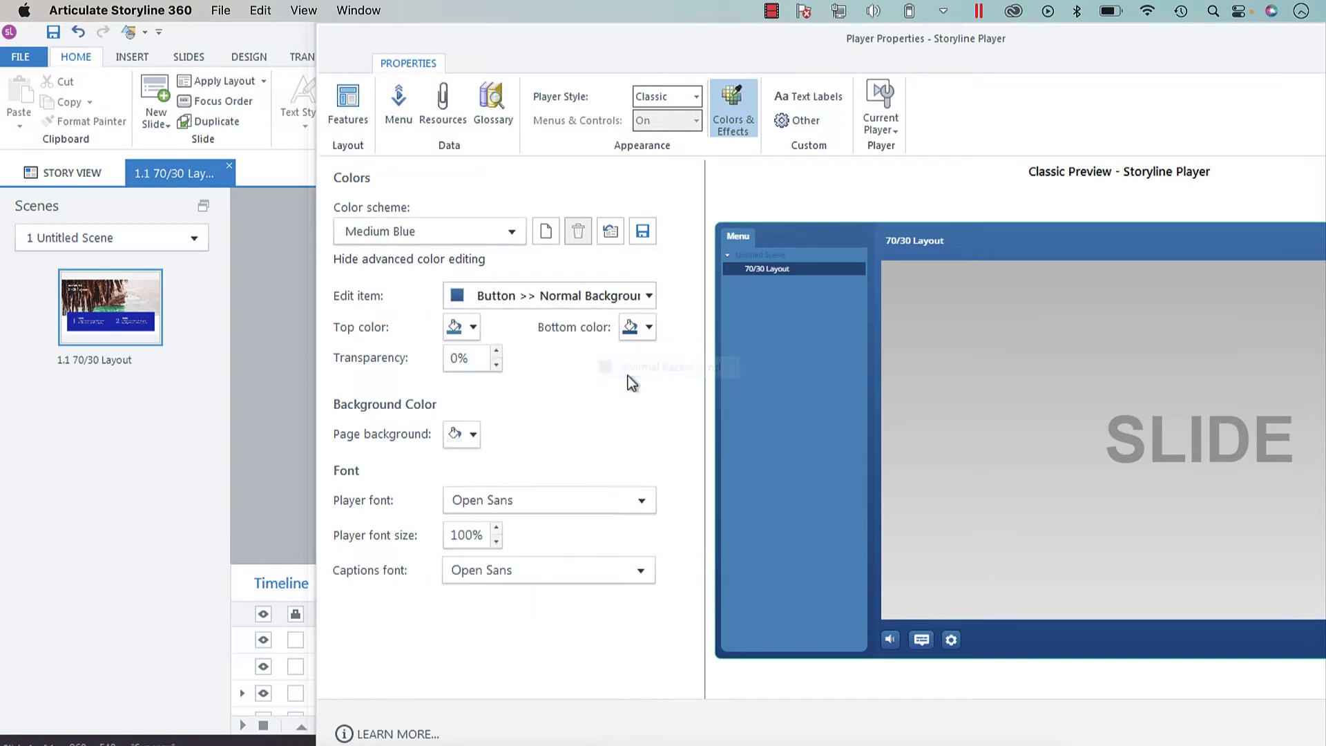
{"action": "left_click", "coordinate": [463, 327]}
{"action": "left_click", "coordinate": [498, 465]}
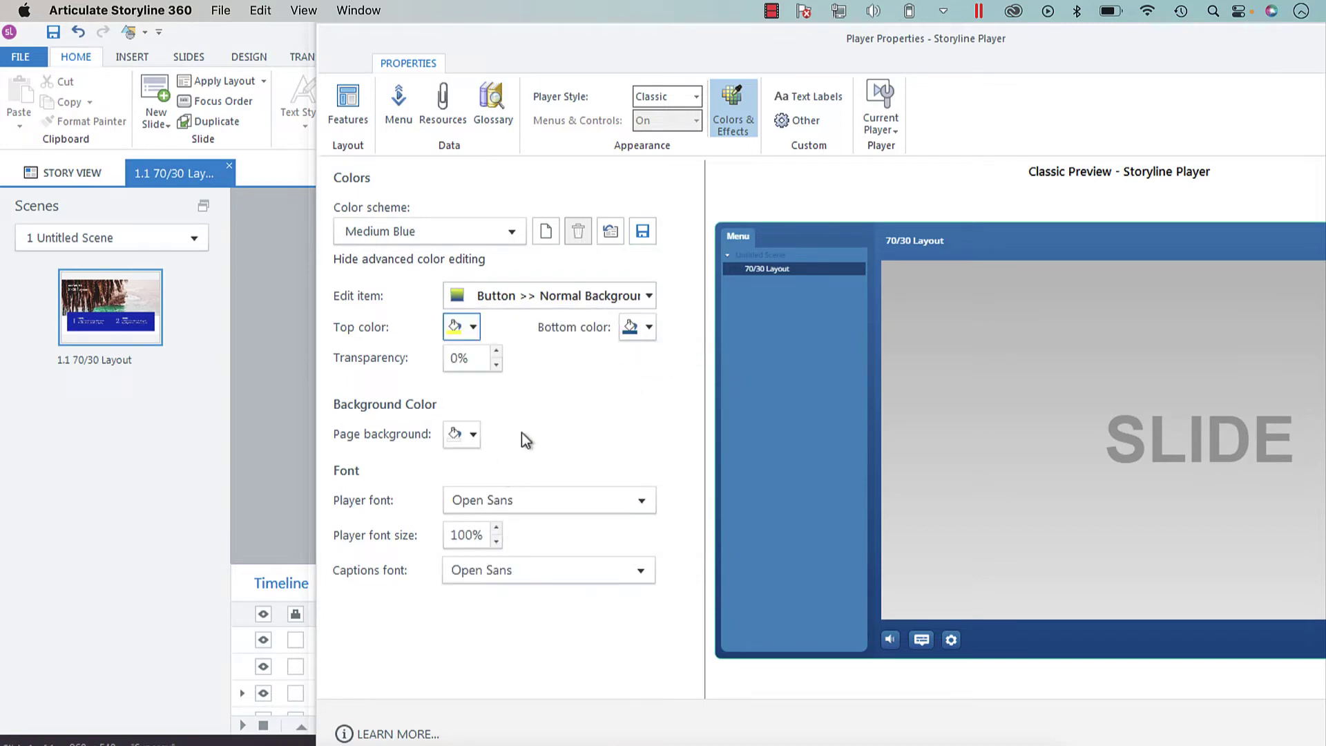
{"action": "left_click", "coordinate": [647, 329]}
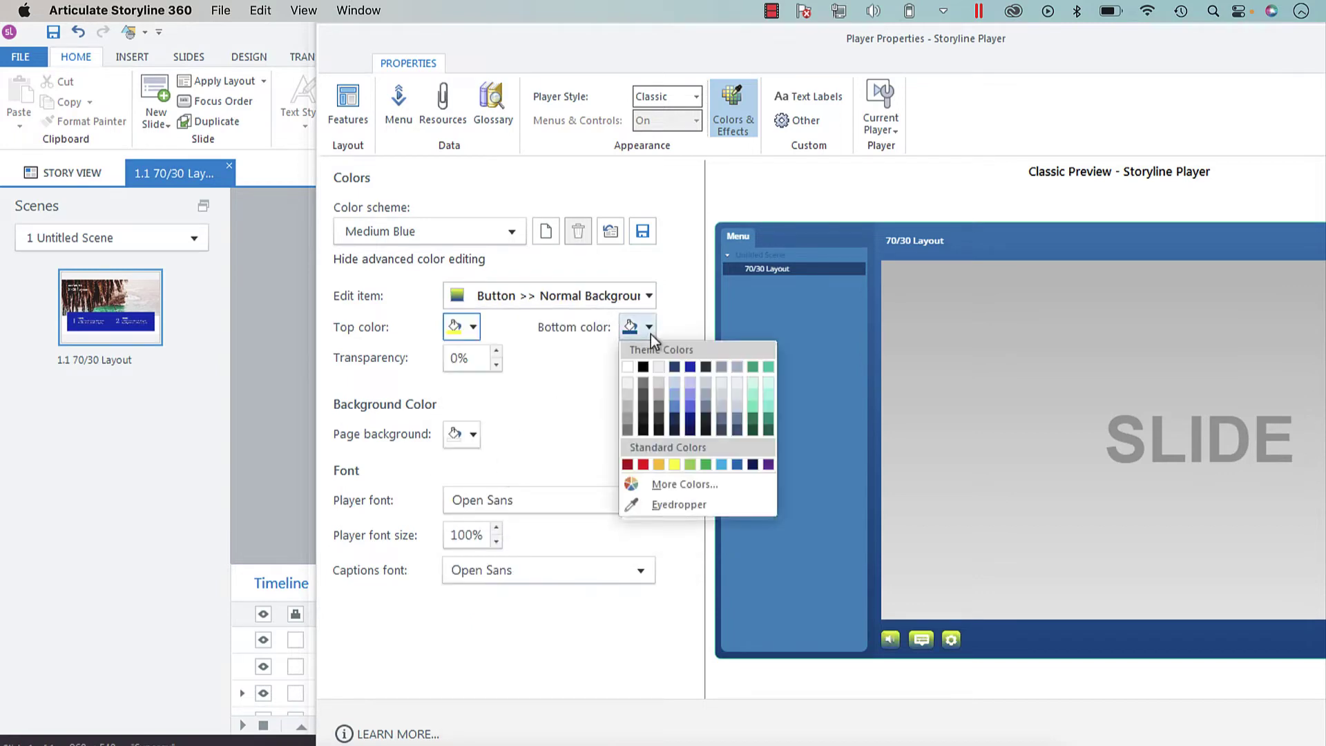
{"action": "left_click", "coordinate": [675, 464]}
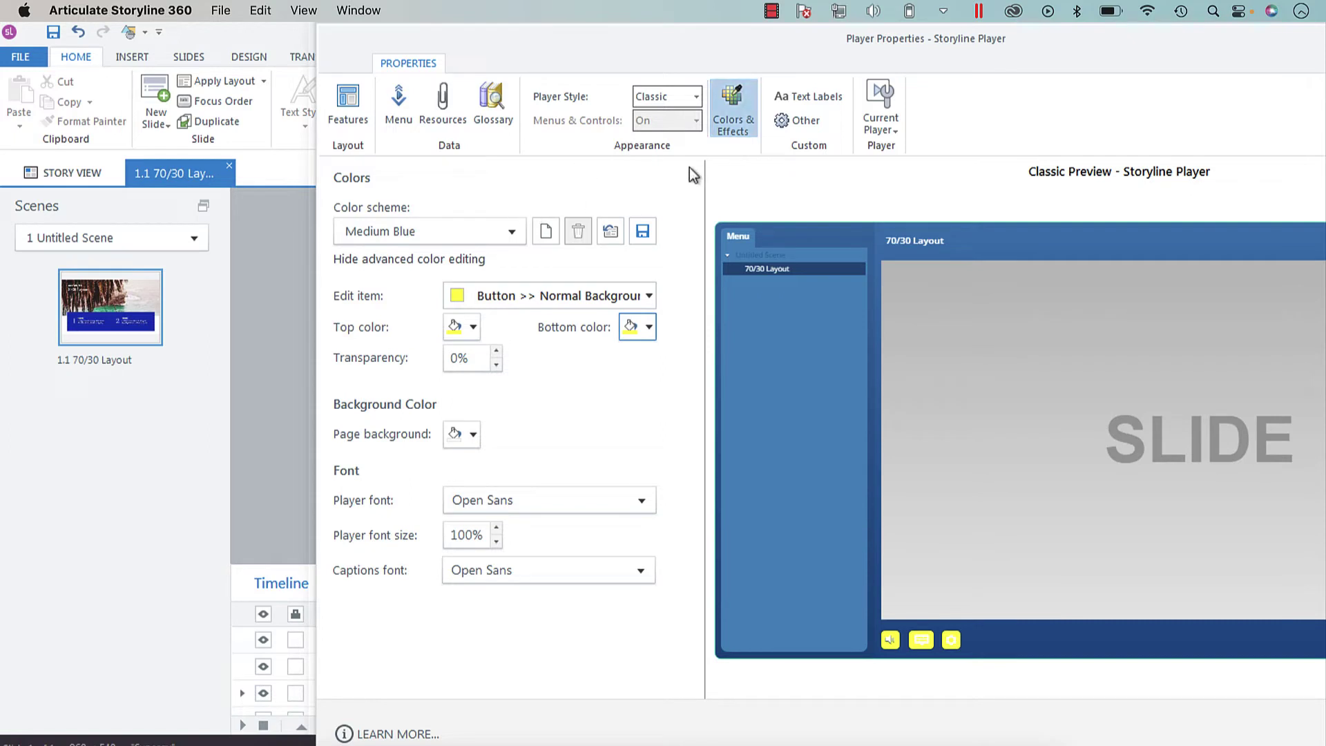
{"action": "left_click", "coordinate": [678, 101]}
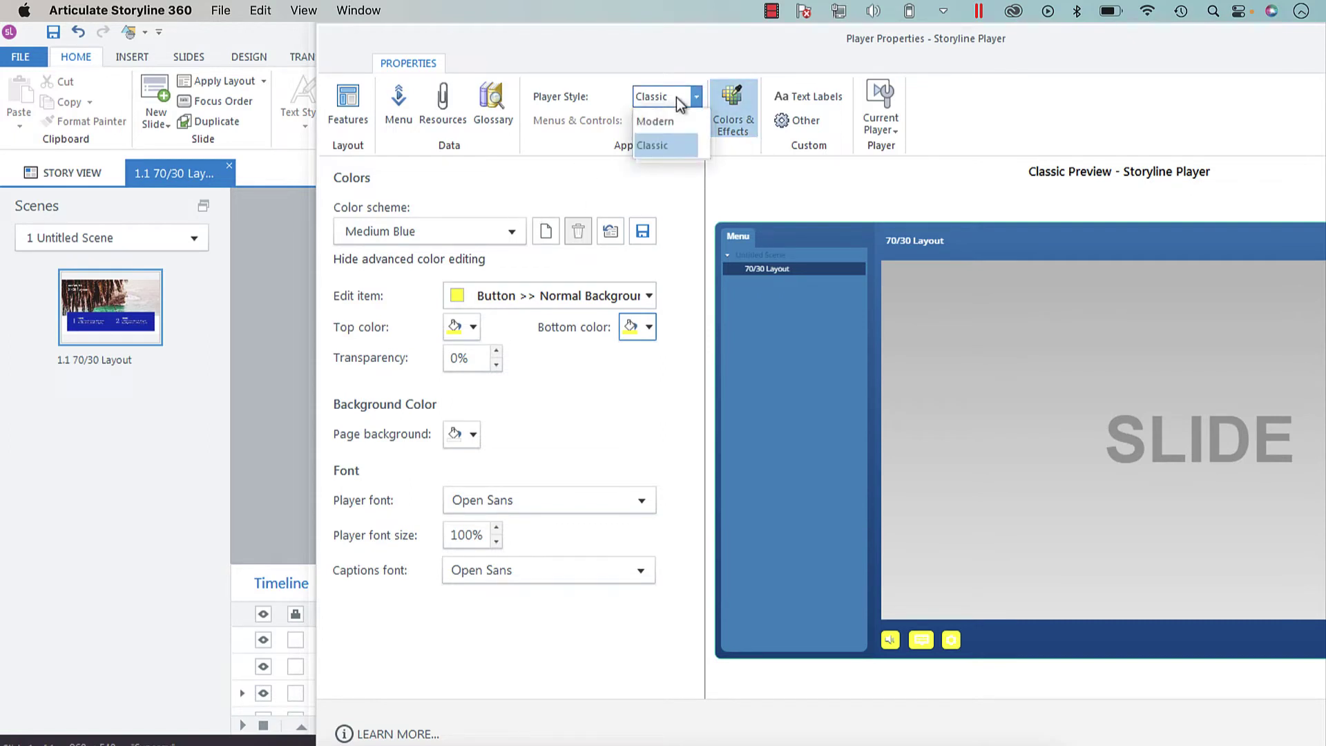
Step: Switch the player back to the Modern style and open the preview's menu panel
{"action": "left_click", "coordinate": [666, 126]}
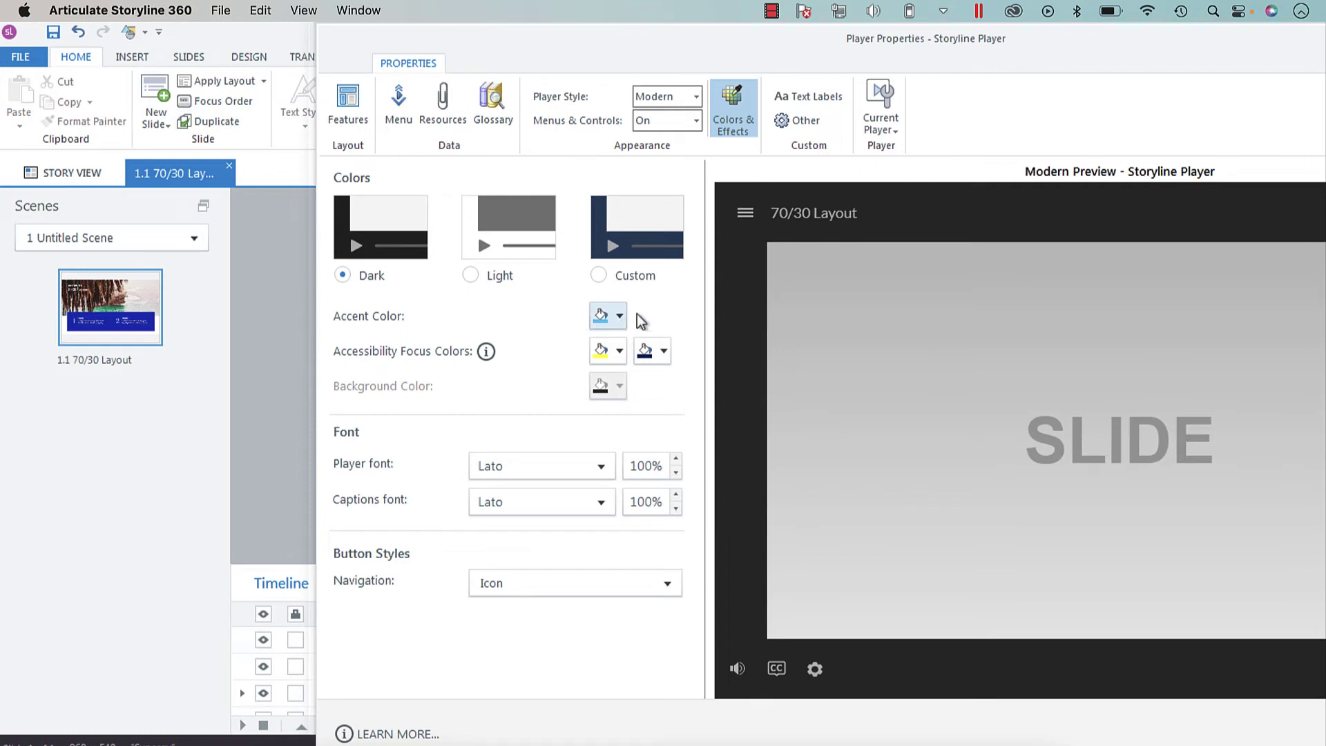
{"action": "left_click", "coordinate": [745, 214]}
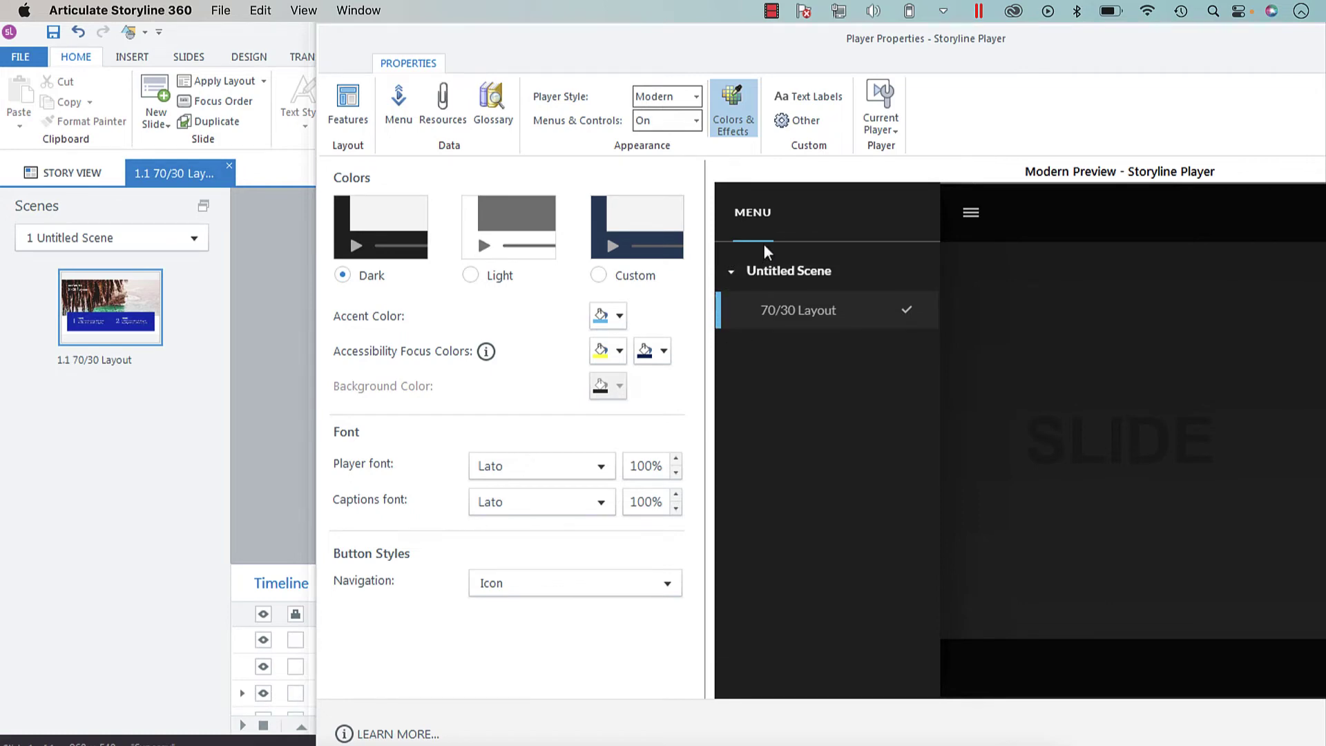
Step: Choose the Custom colour option with a background colour eyedropped from the slide's royal blue
{"action": "left_click", "coordinate": [599, 276]}
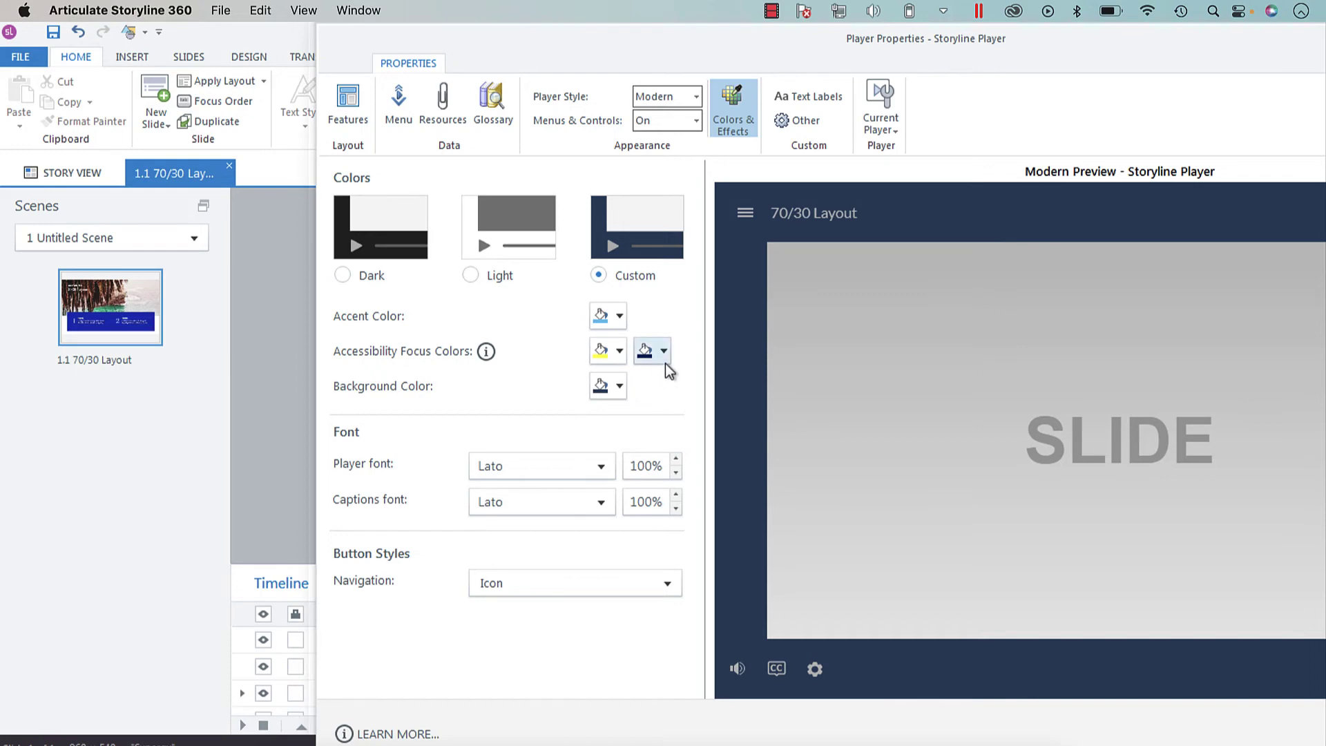
{"action": "left_click", "coordinate": [623, 395]}
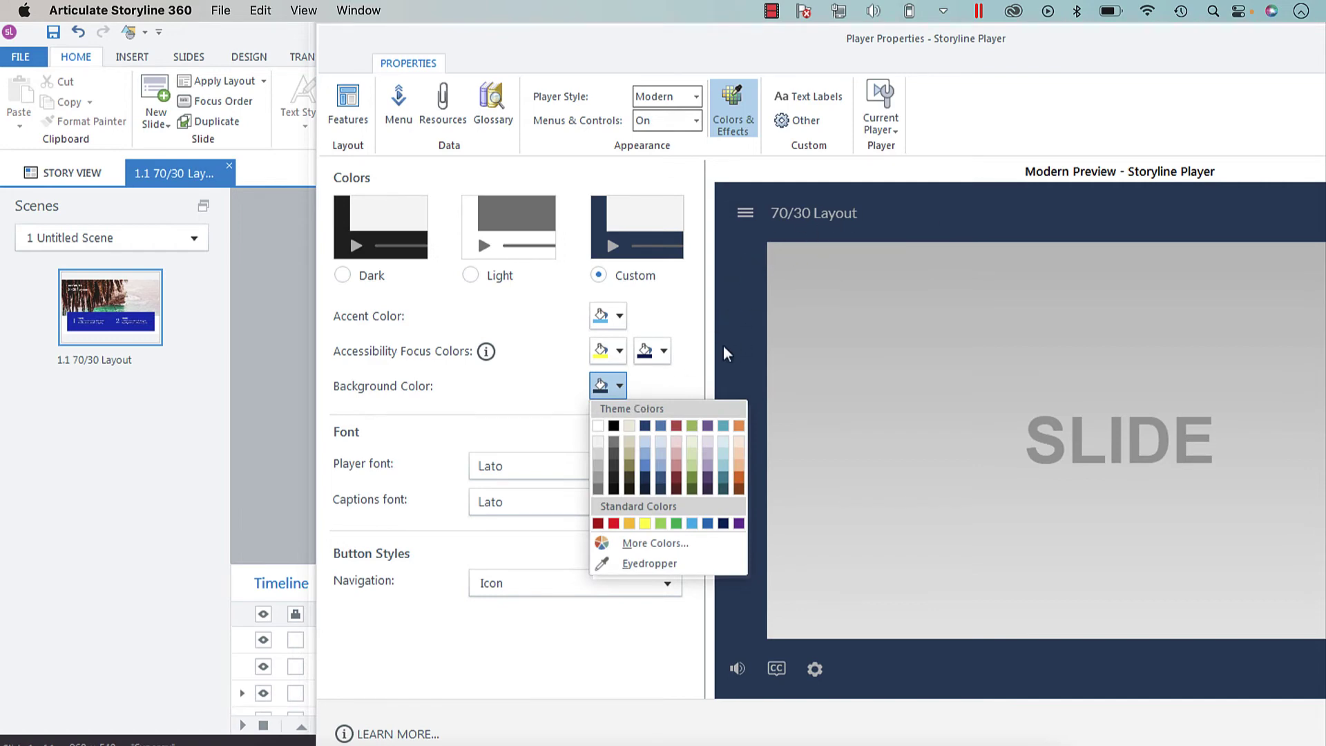
{"action": "left_click", "coordinate": [623, 564]}
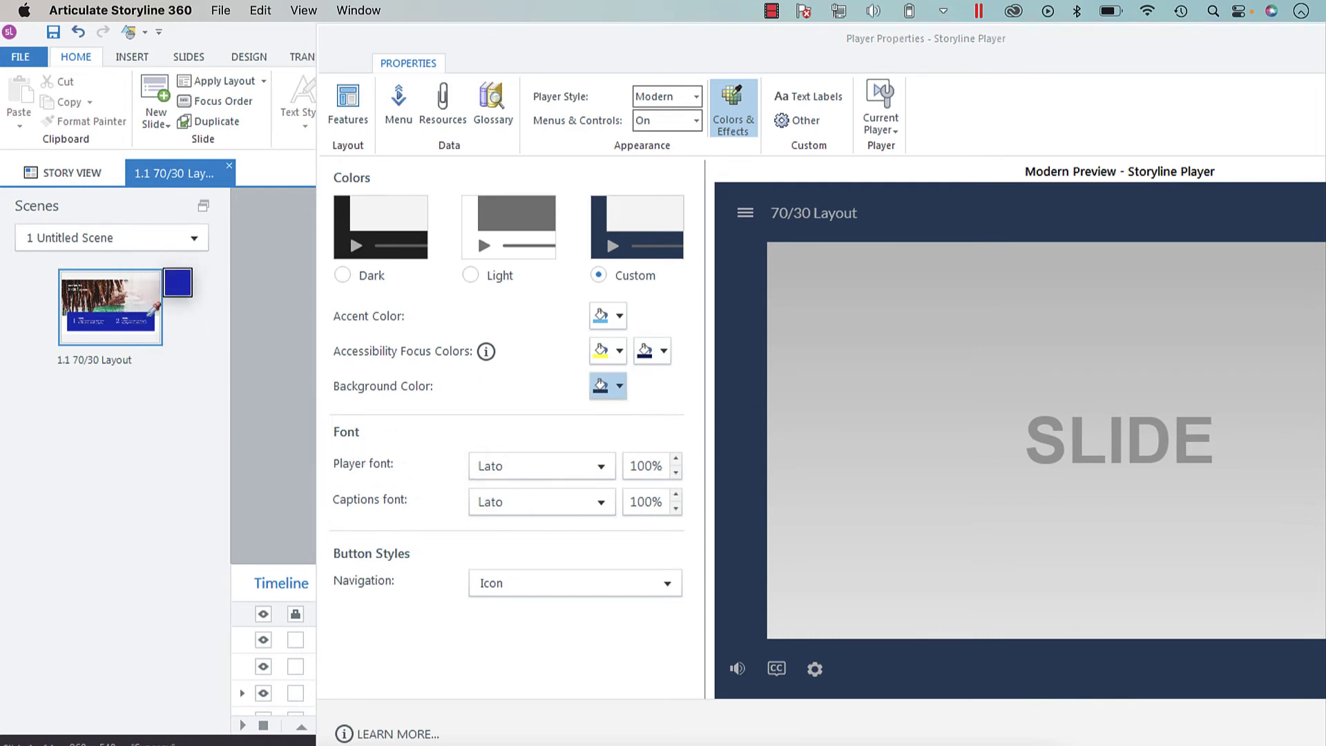
{"action": "left_click", "coordinate": [150, 315]}
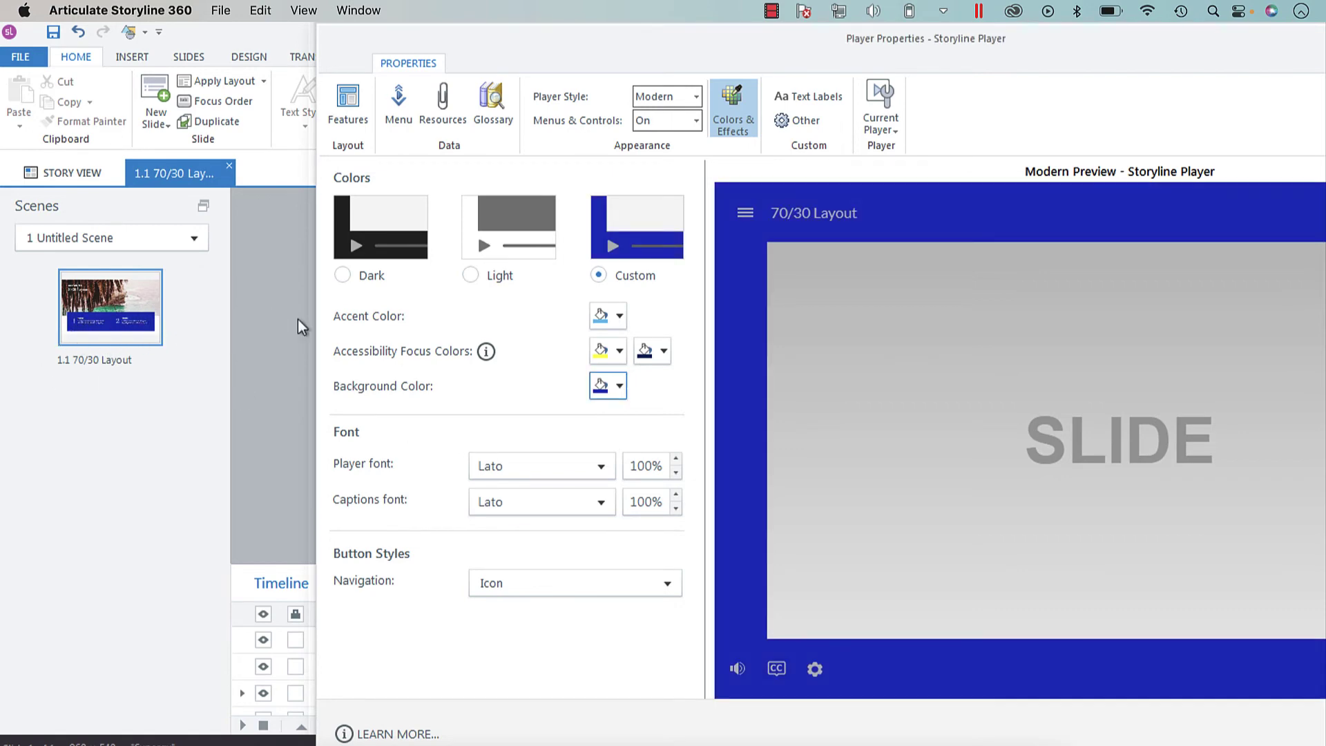
Step: Eyedrop the slide photo's teal as the accent colour and check it in the preview menu
{"action": "left_click", "coordinate": [745, 212]}
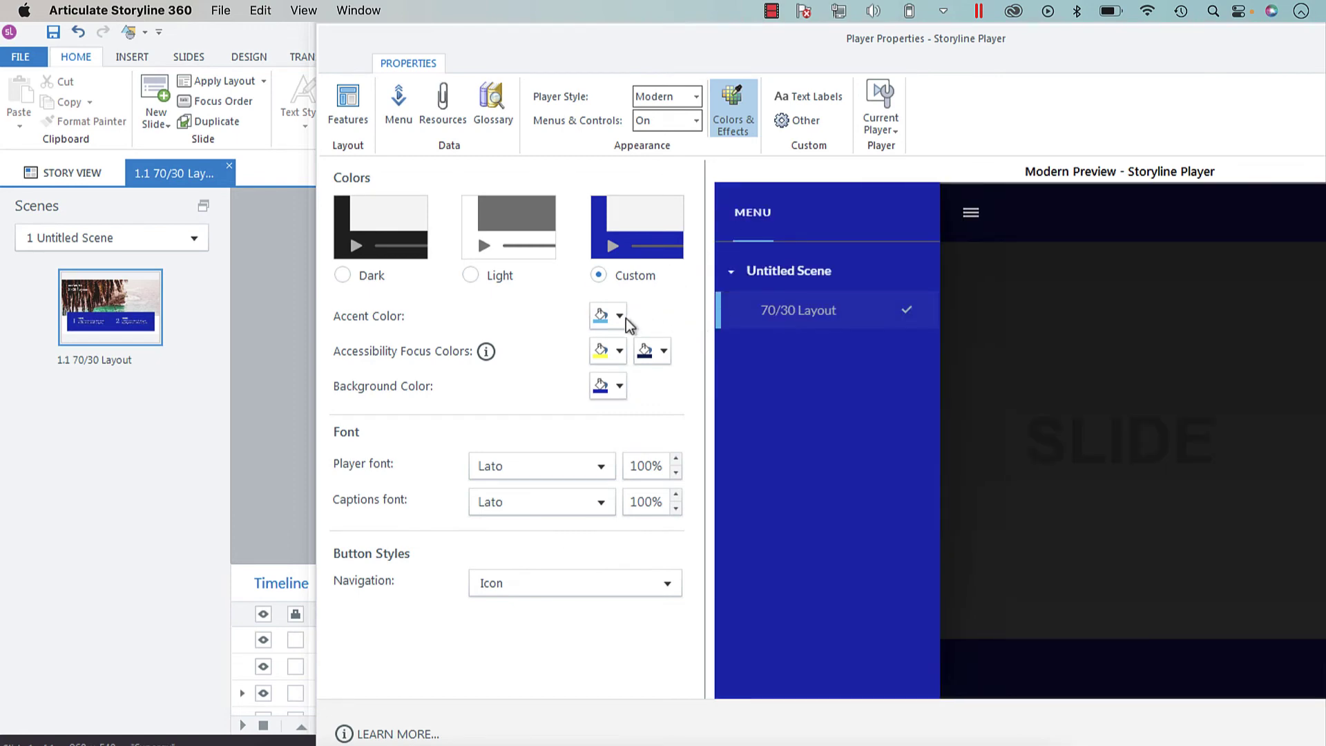
{"action": "left_click", "coordinate": [624, 319]}
{"action": "left_click", "coordinate": [624, 493]}
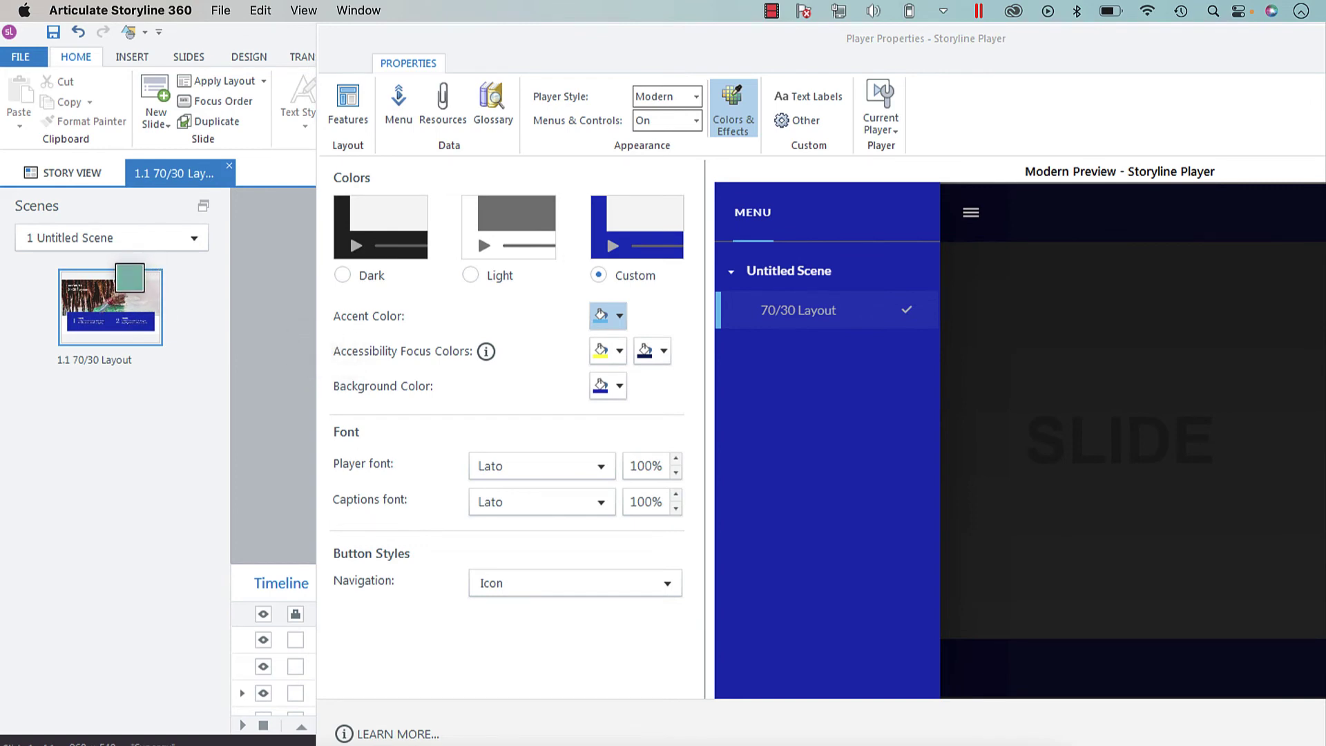
{"action": "left_click", "coordinate": [113, 295]}
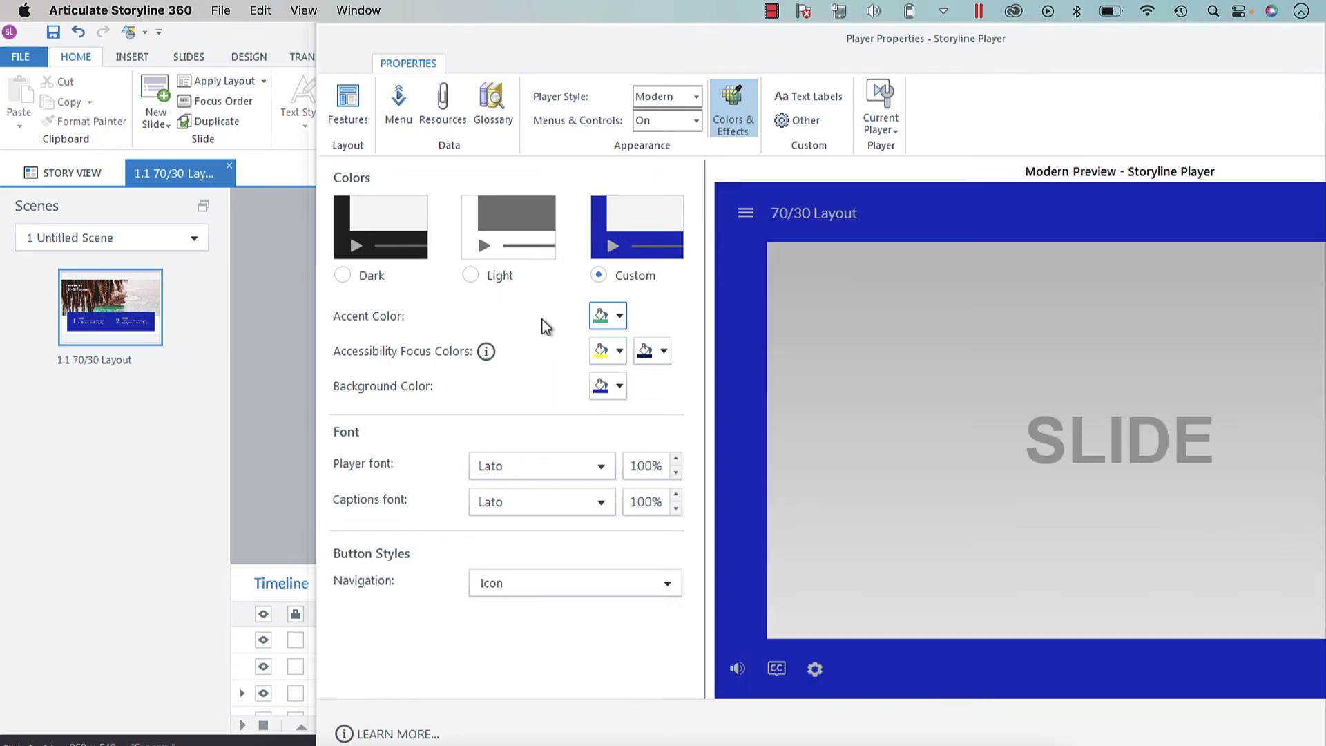
{"action": "left_click", "coordinate": [754, 215]}
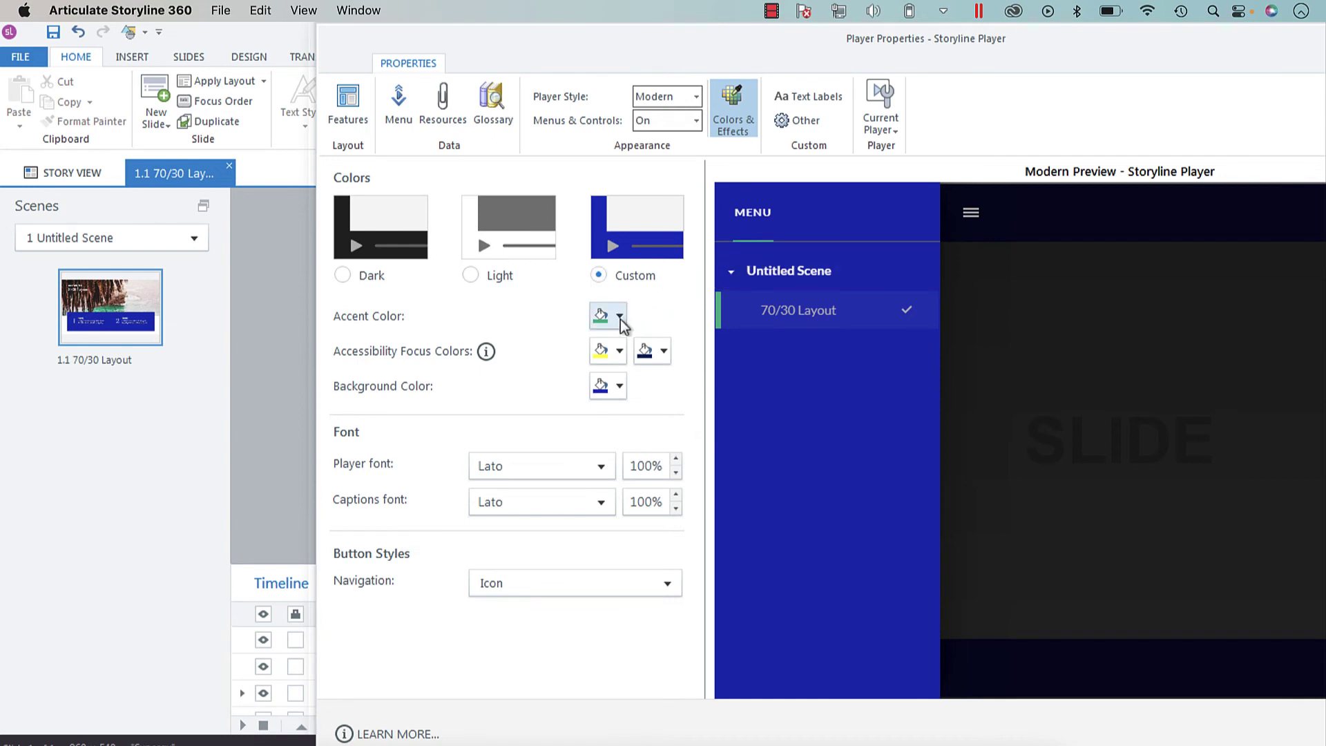
{"action": "left_click", "coordinate": [621, 389]}
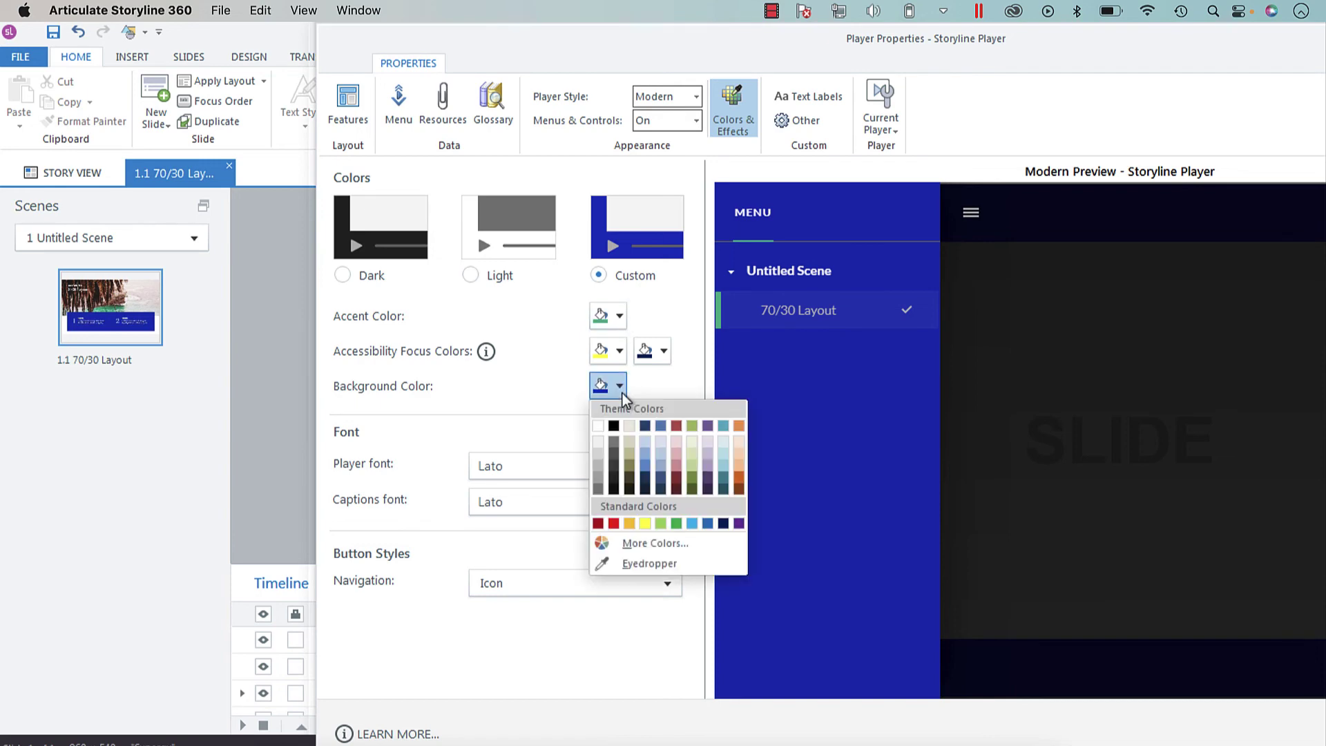
{"action": "left_click", "coordinate": [669, 551]}
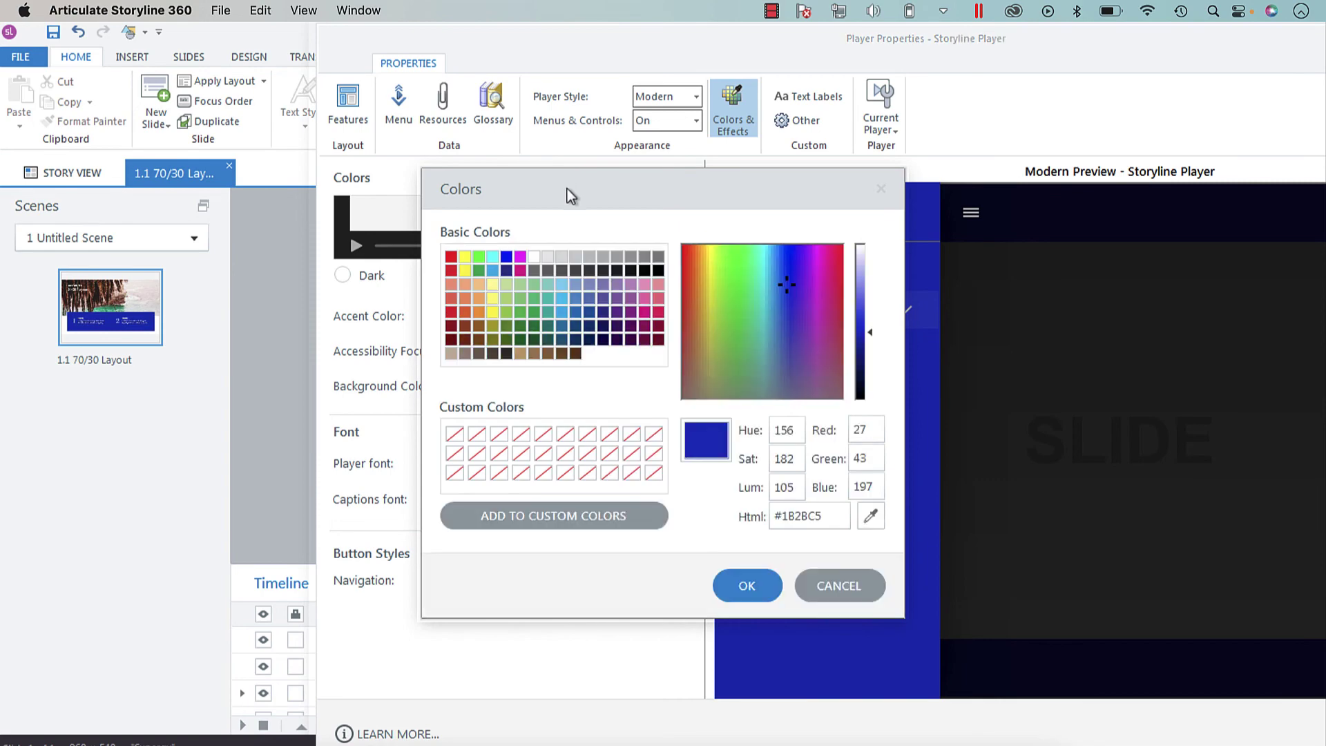
{"action": "left_click_drag", "start_coordinate": [566, 189], "coordinate": [1006, 205]}
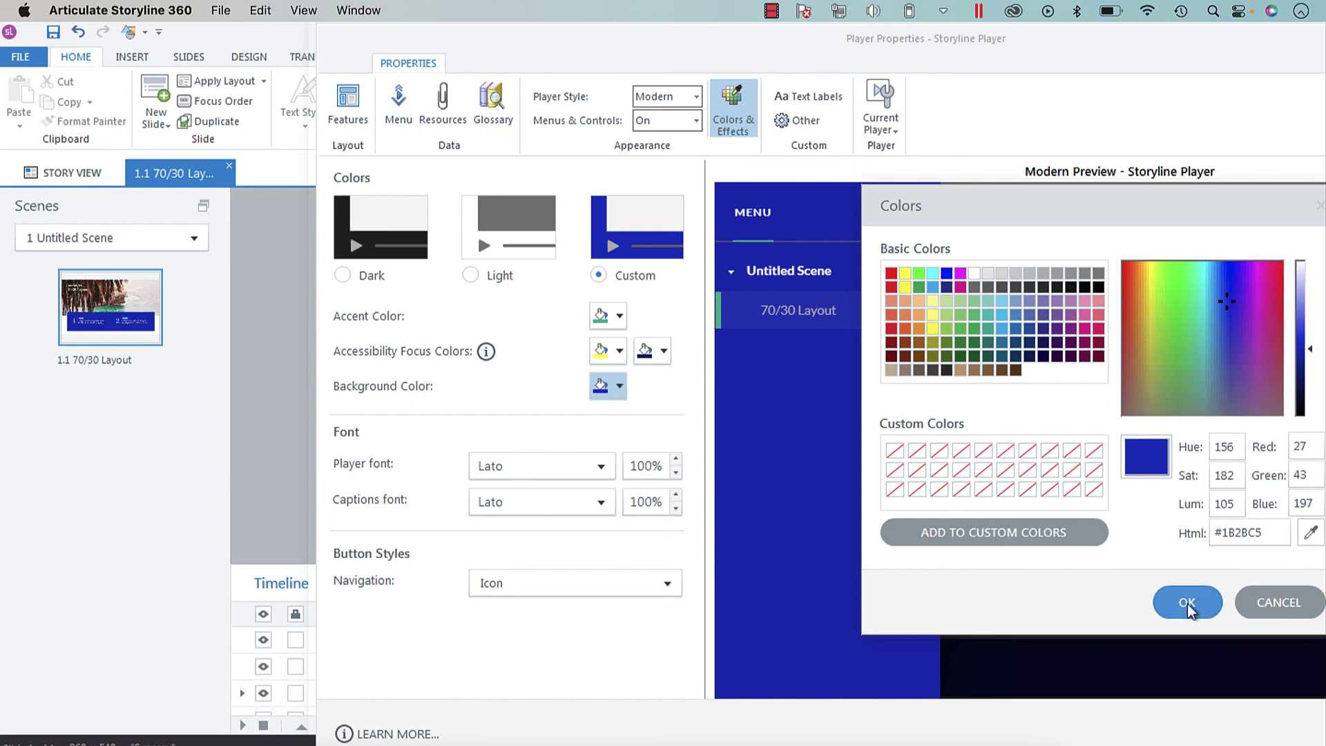
{"action": "left_click", "coordinate": [1267, 605]}
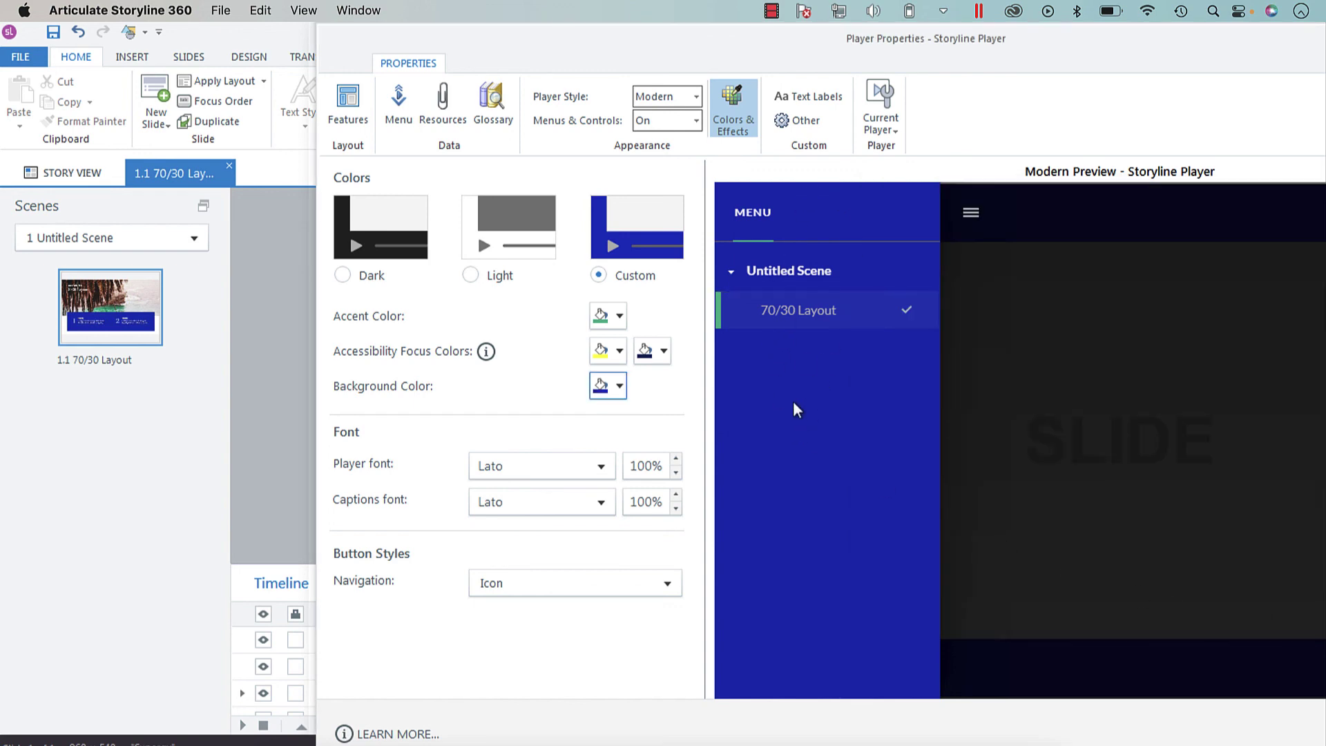
Step: Close the preview menu and accept the blue-and-teal player settings with OK
{"action": "left_click_drag", "start_coordinate": [963, 41], "coordinate": [702, 38]}
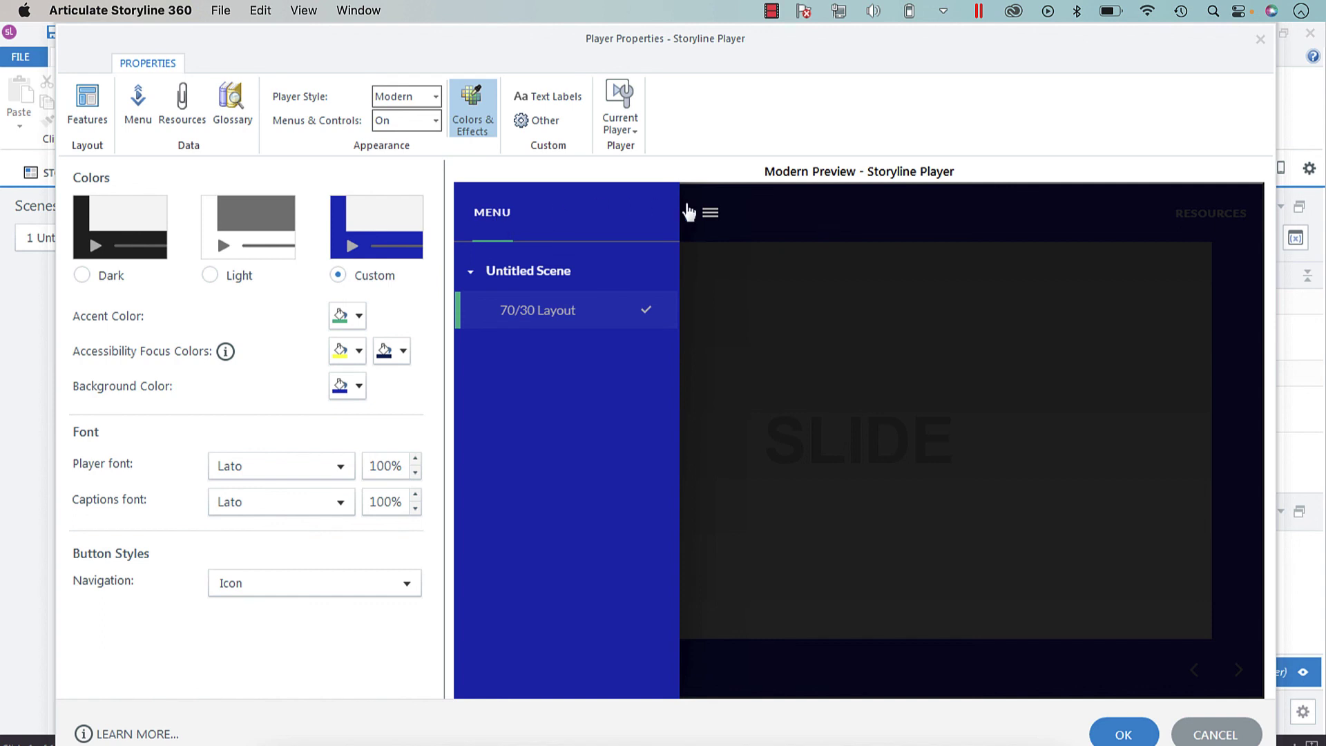
{"action": "left_click", "coordinate": [709, 213]}
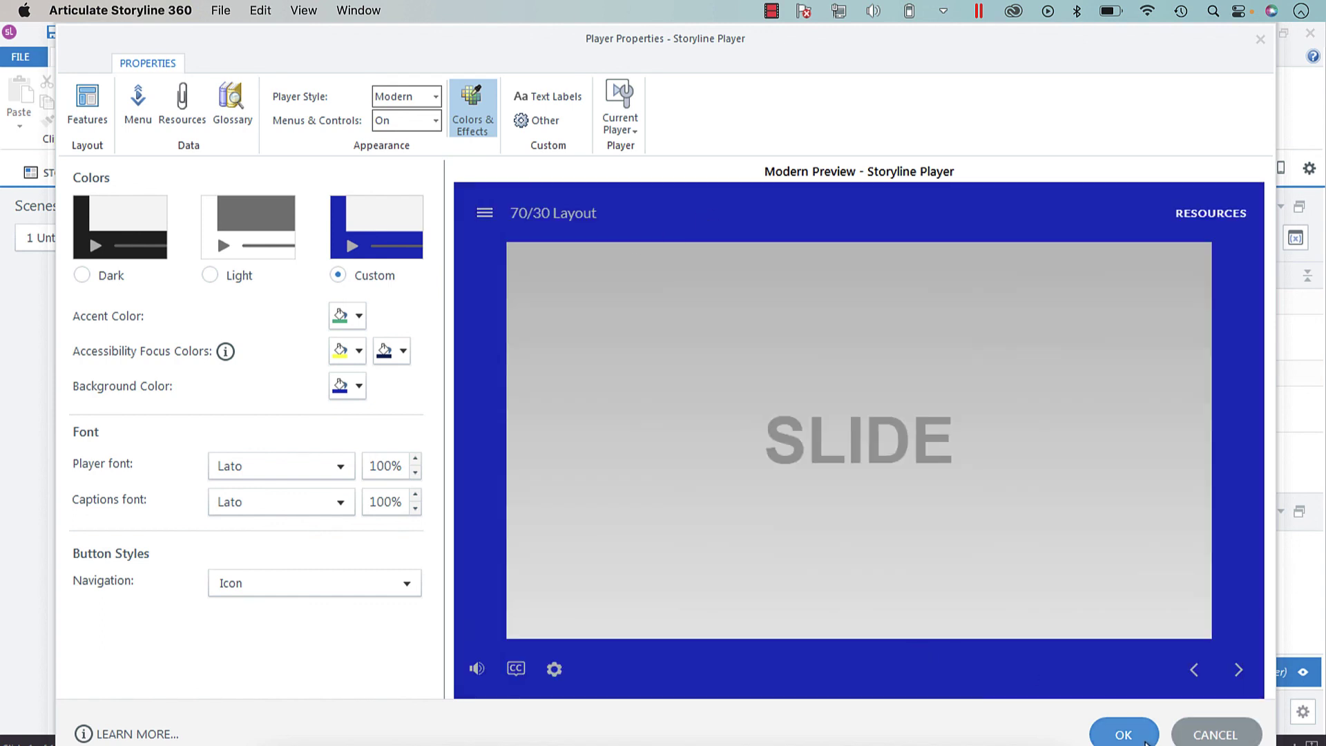
{"action": "left_click", "coordinate": [1123, 733]}
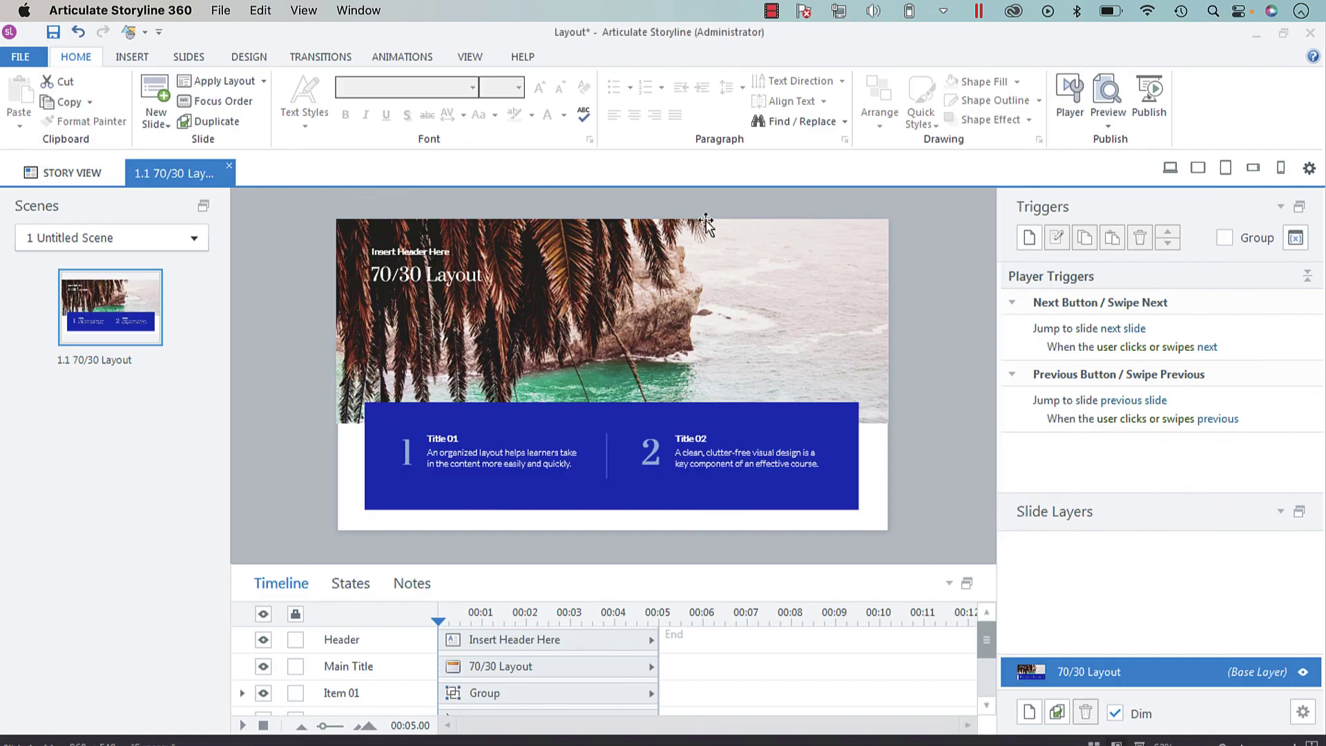